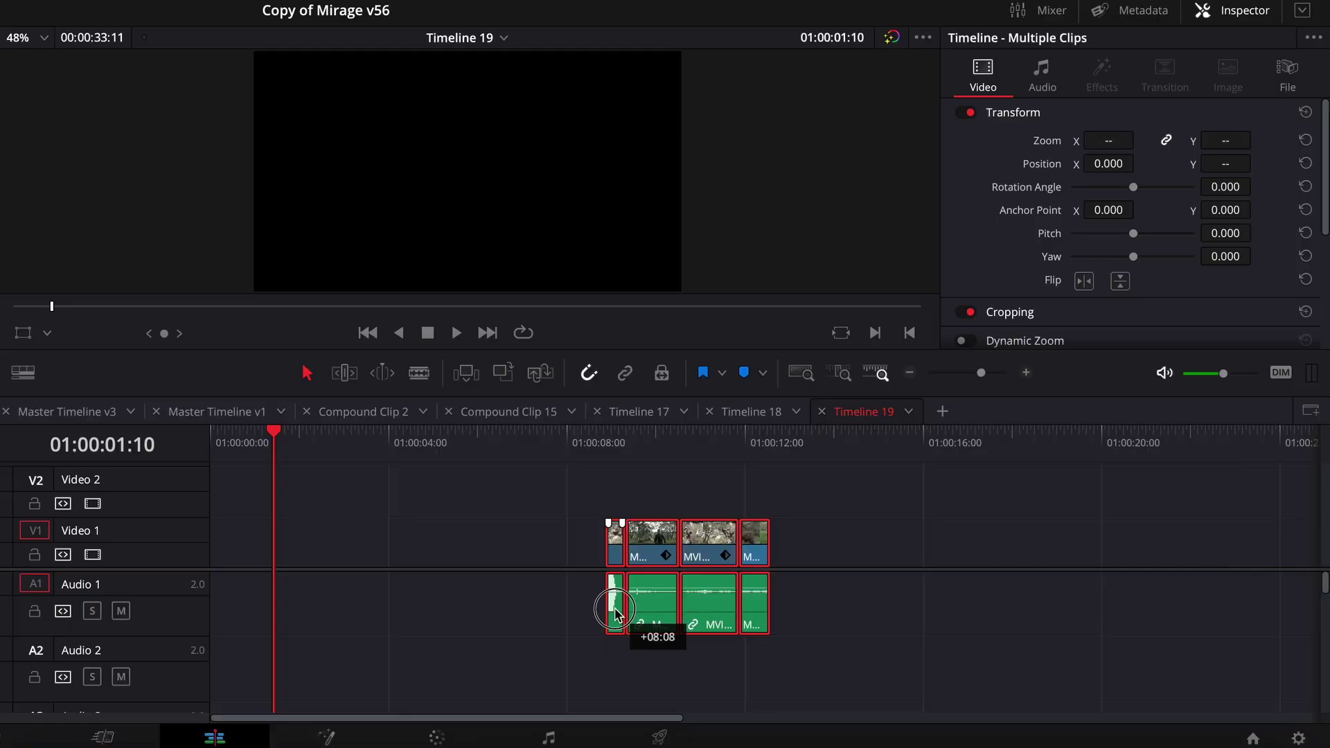
# - Drag the selected trooper clips left so they begin at 01:00:00:00
pyautogui.moveTo(615, 613); pyautogui.dragTo(231, 539)
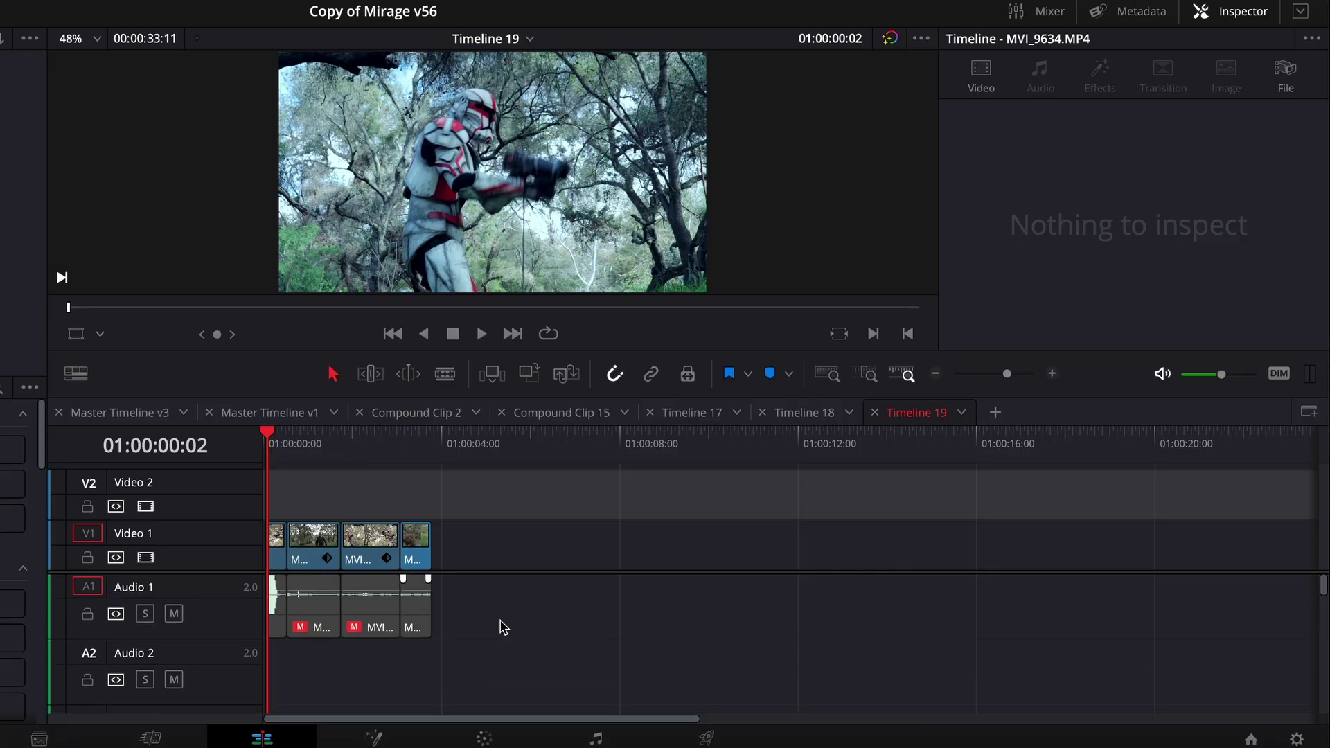
# - Play back the edit briefly from the timeline start
pyautogui.click(281, 468)
pyautogui.press('space')
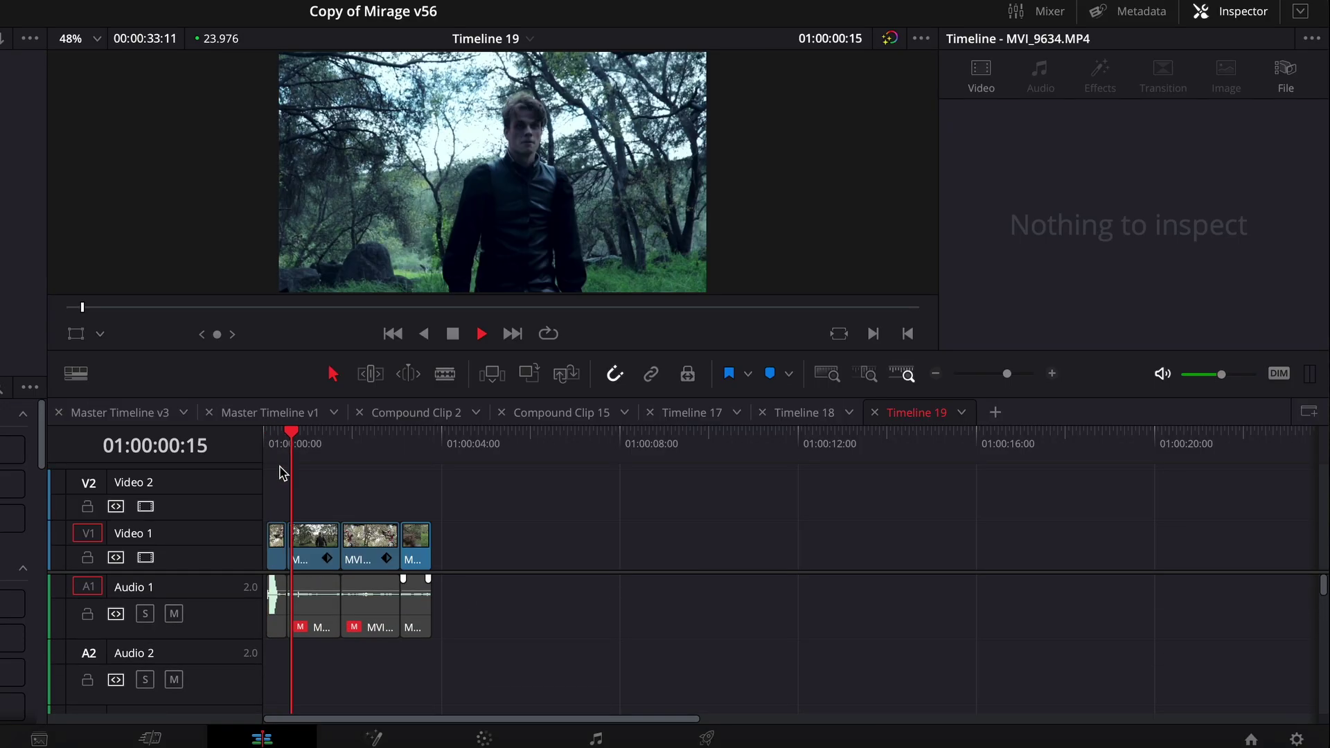
pyautogui.press('space')
# - Make the first V1 clip into Compound Clip 1 and open it in Fusion
pyautogui.click(322, 446)
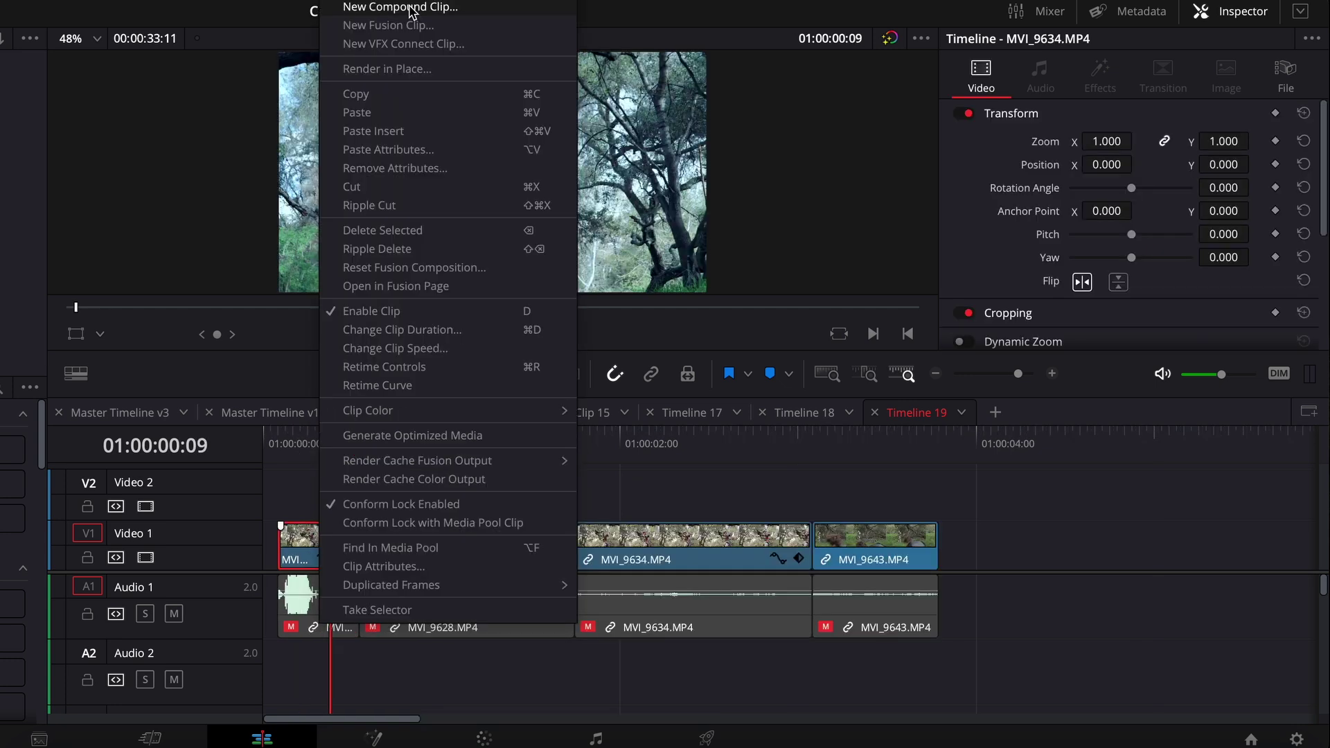
pyautogui.click(388, 9)
pyautogui.click(793, 440)
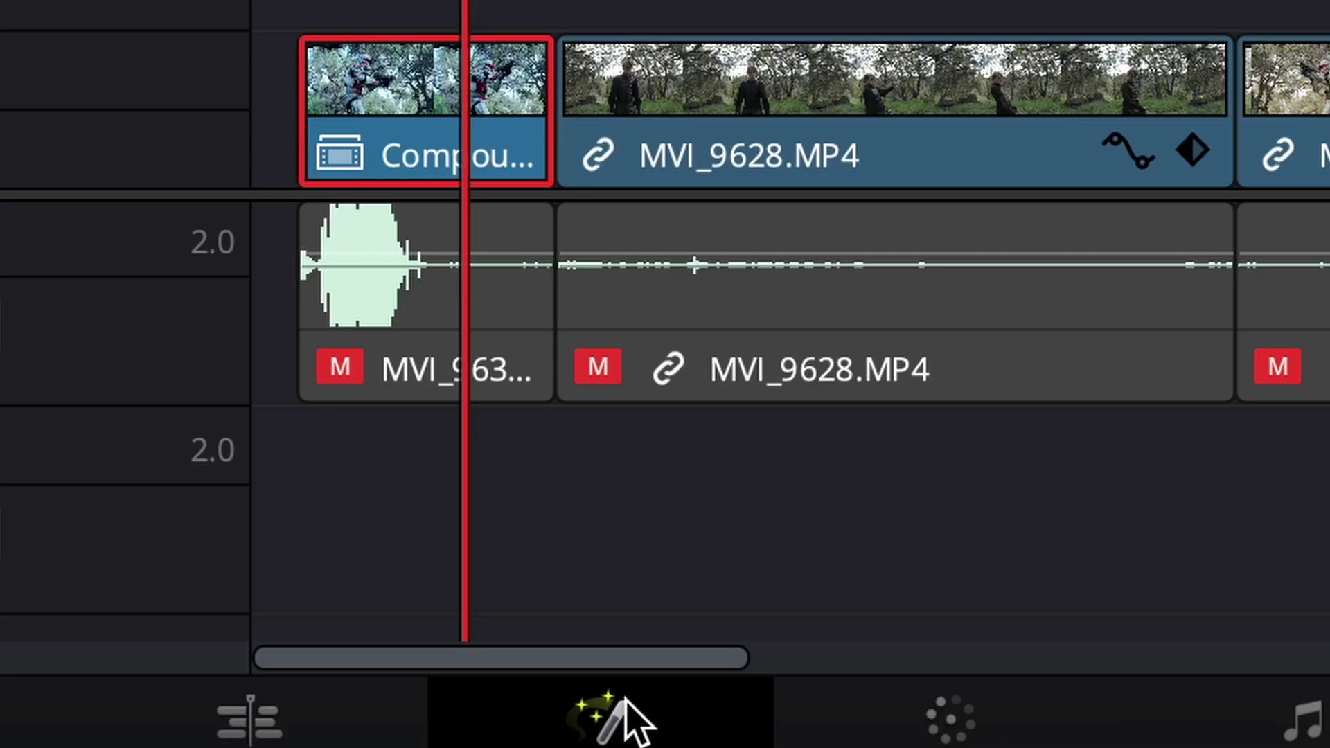
pyautogui.click(376, 736)
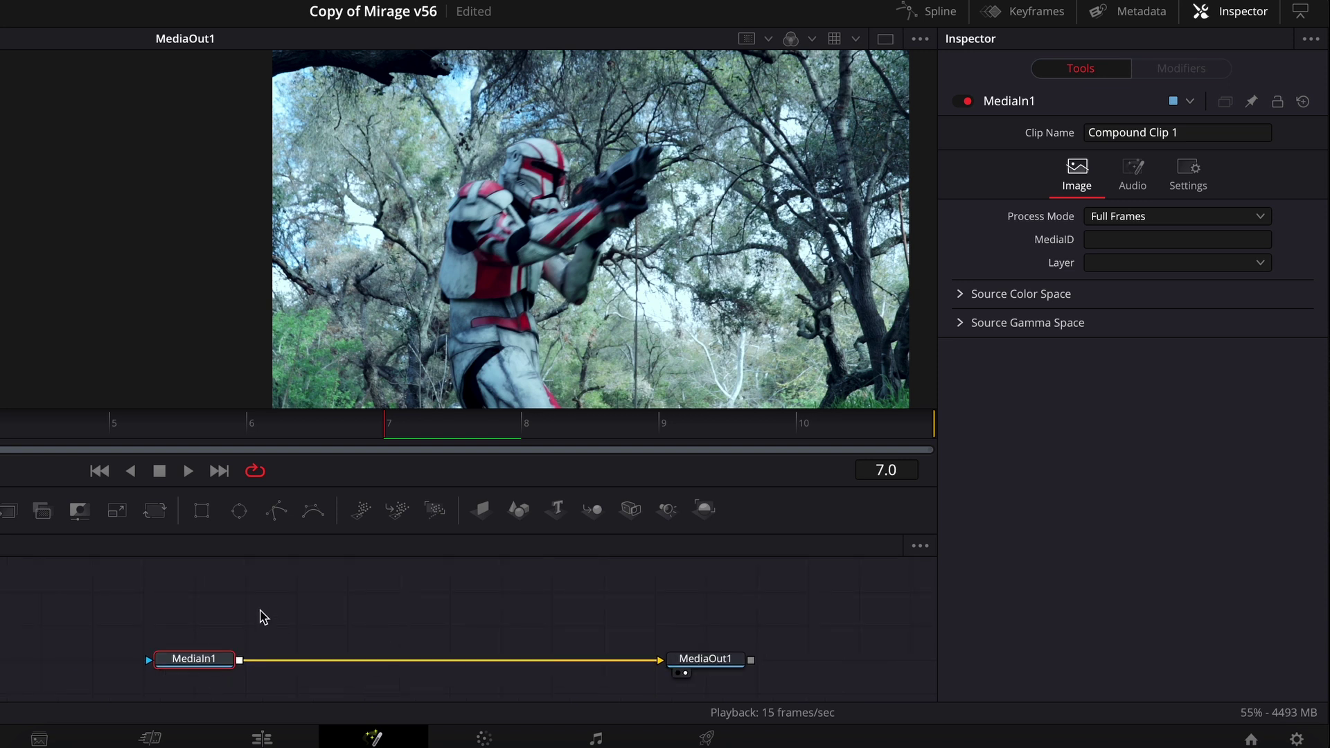
# - Add a Background node and arrange Background1 above Merge1 in the node graph
pyautogui.hotkey('shift', 'space')
pyautogui.write('poly')
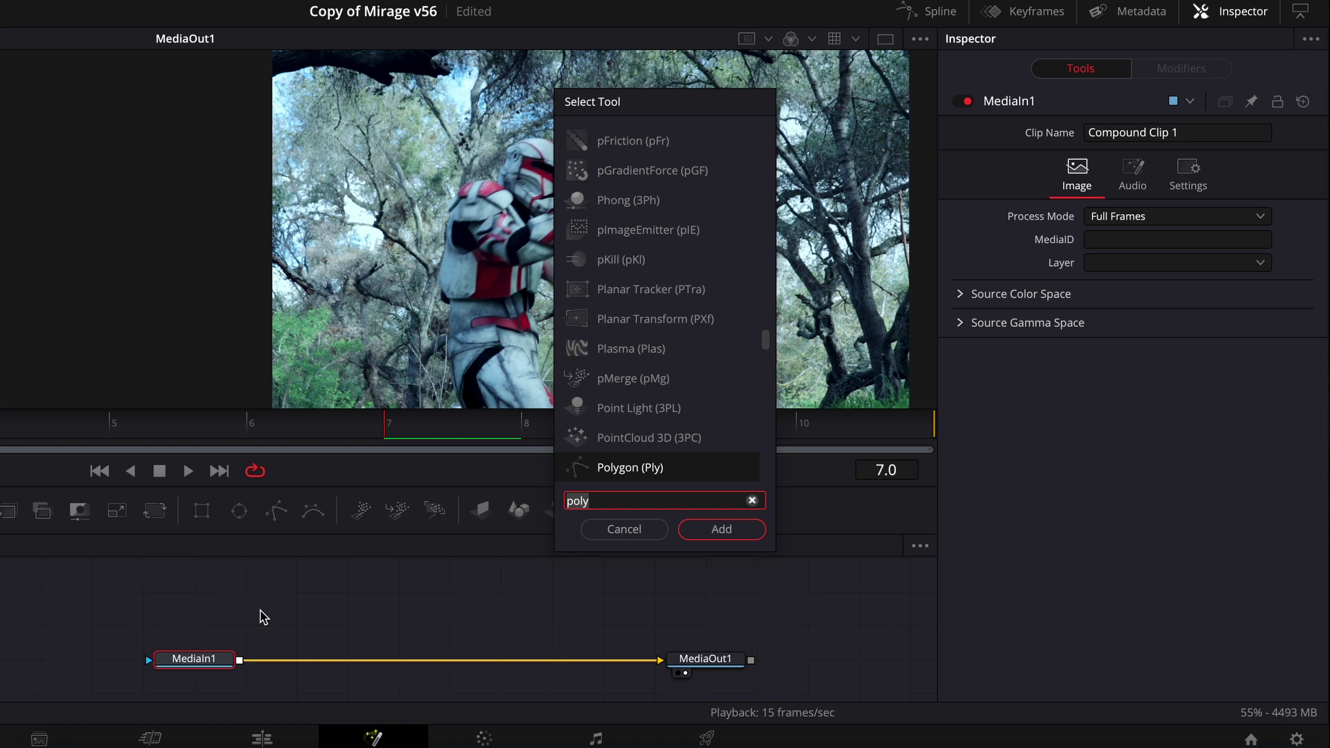
pyautogui.write('backg')
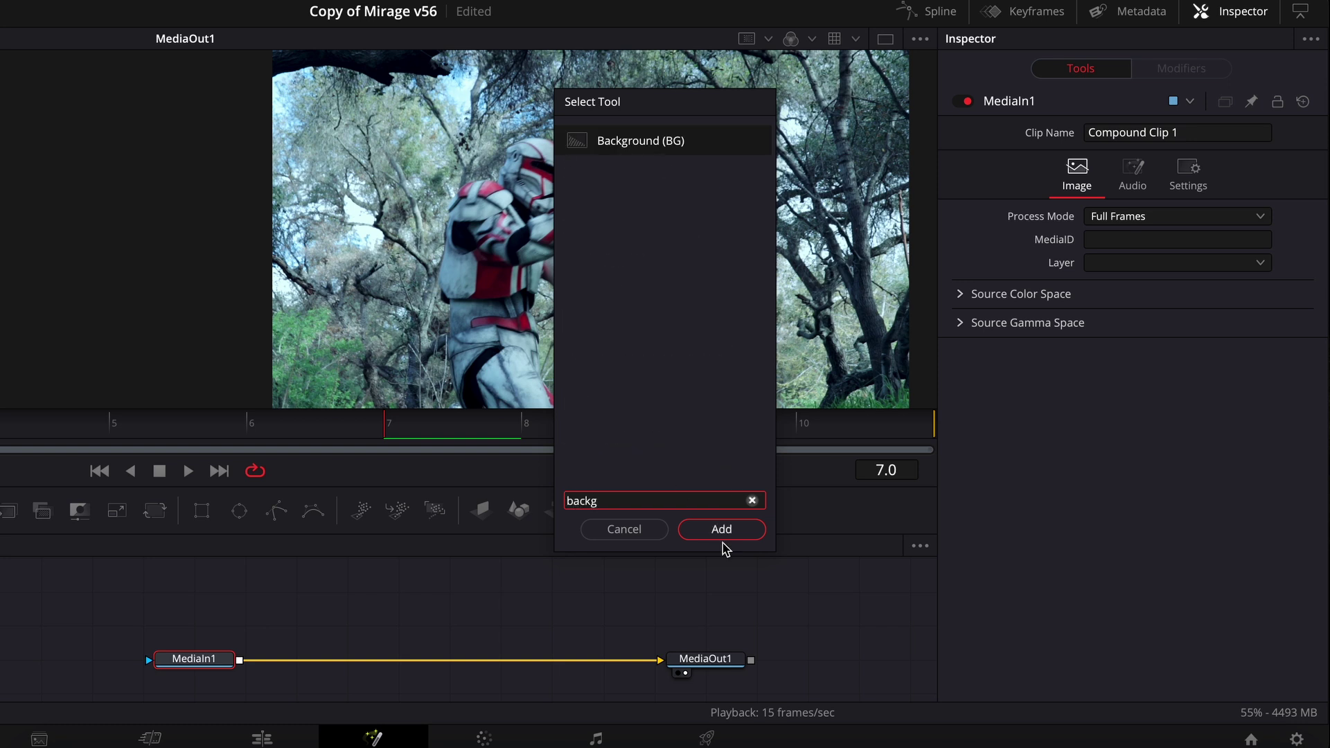
pyautogui.click(723, 532)
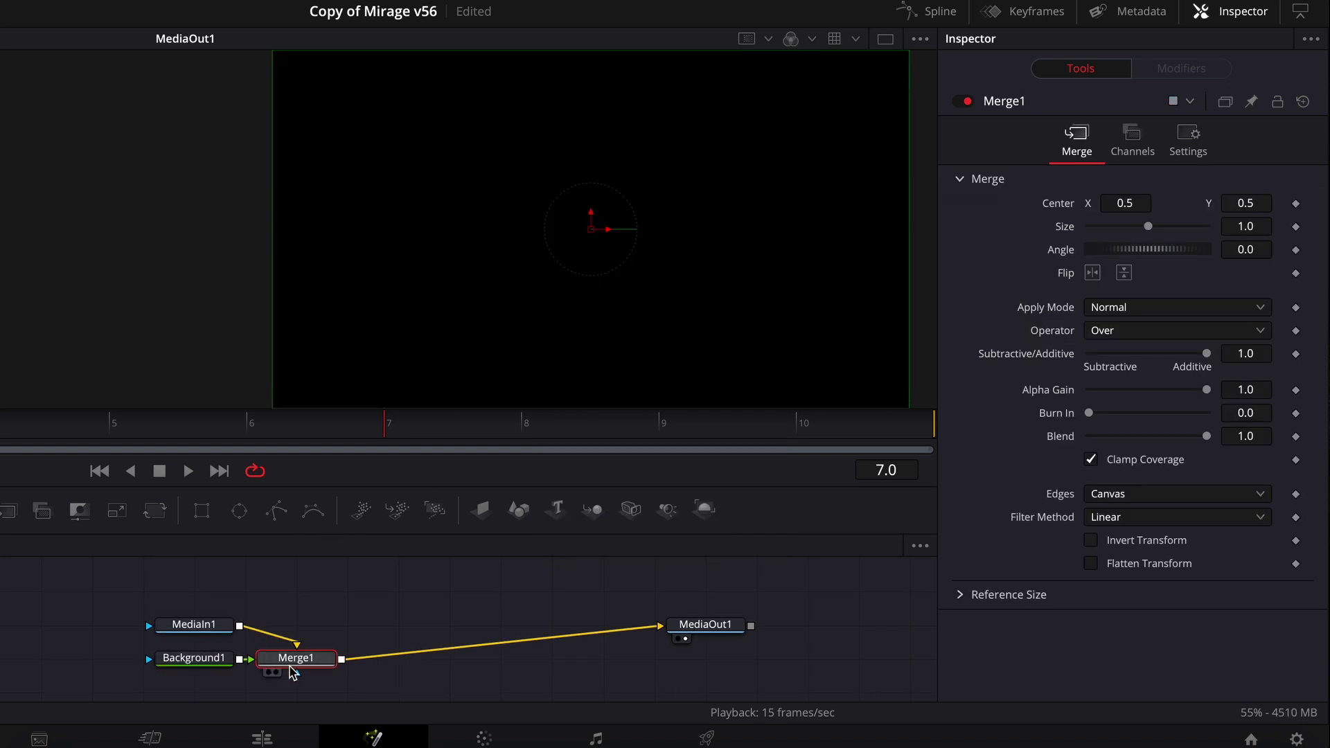
pyautogui.moveTo(298, 659); pyautogui.dragTo(300, 594)
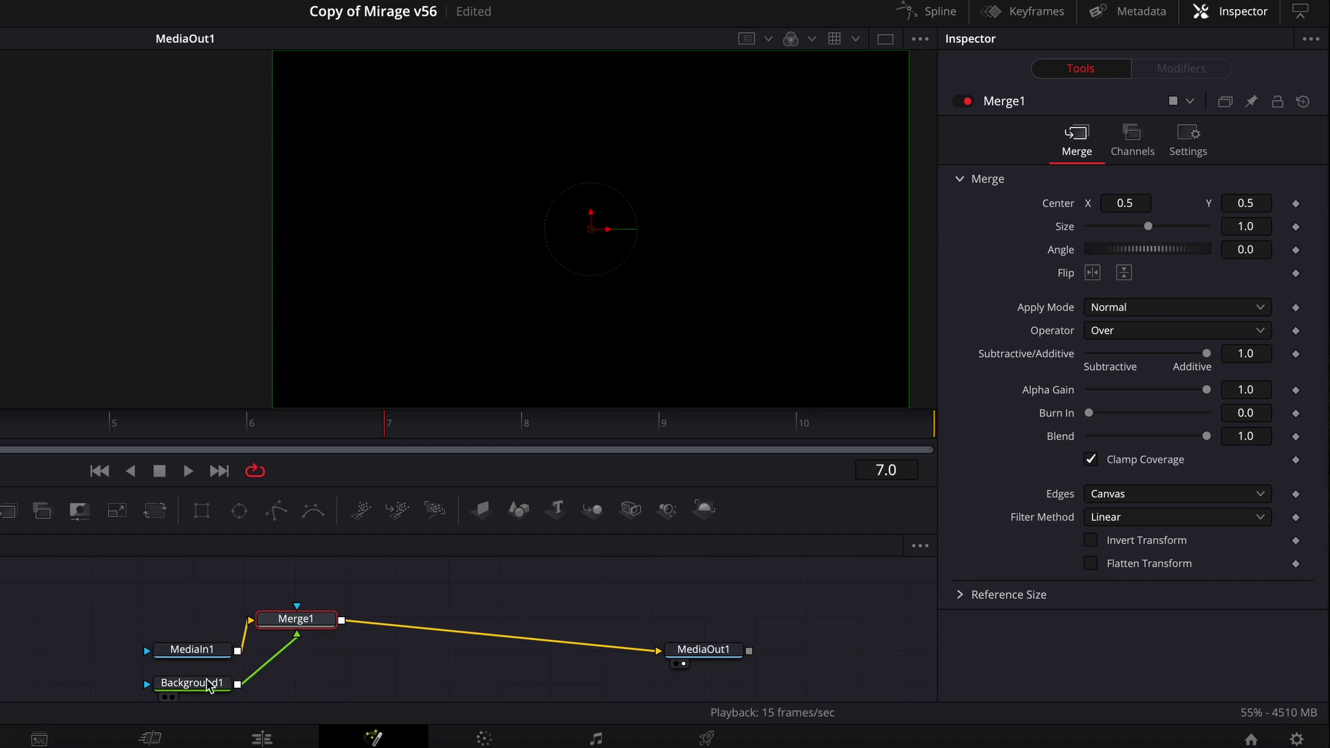
pyautogui.moveTo(208, 682); pyautogui.dragTo(342, 559)
pyautogui.hotkey('ctrl', 'z')
pyautogui.moveTo(210, 689); pyautogui.dragTo(317, 581)
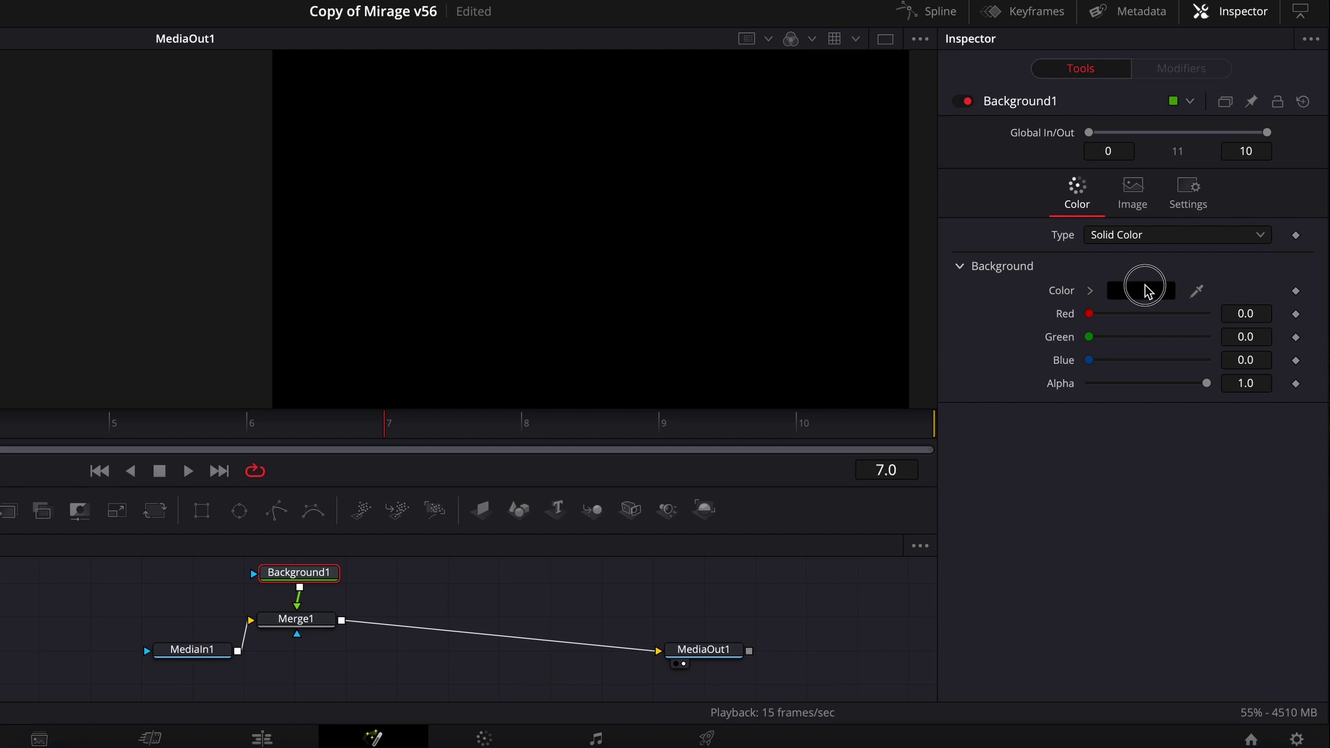
# - Set Background1's colour to pure white
pyautogui.click(1144, 290)
pyautogui.moveTo(78, 605); pyautogui.dragTo(2, 608)
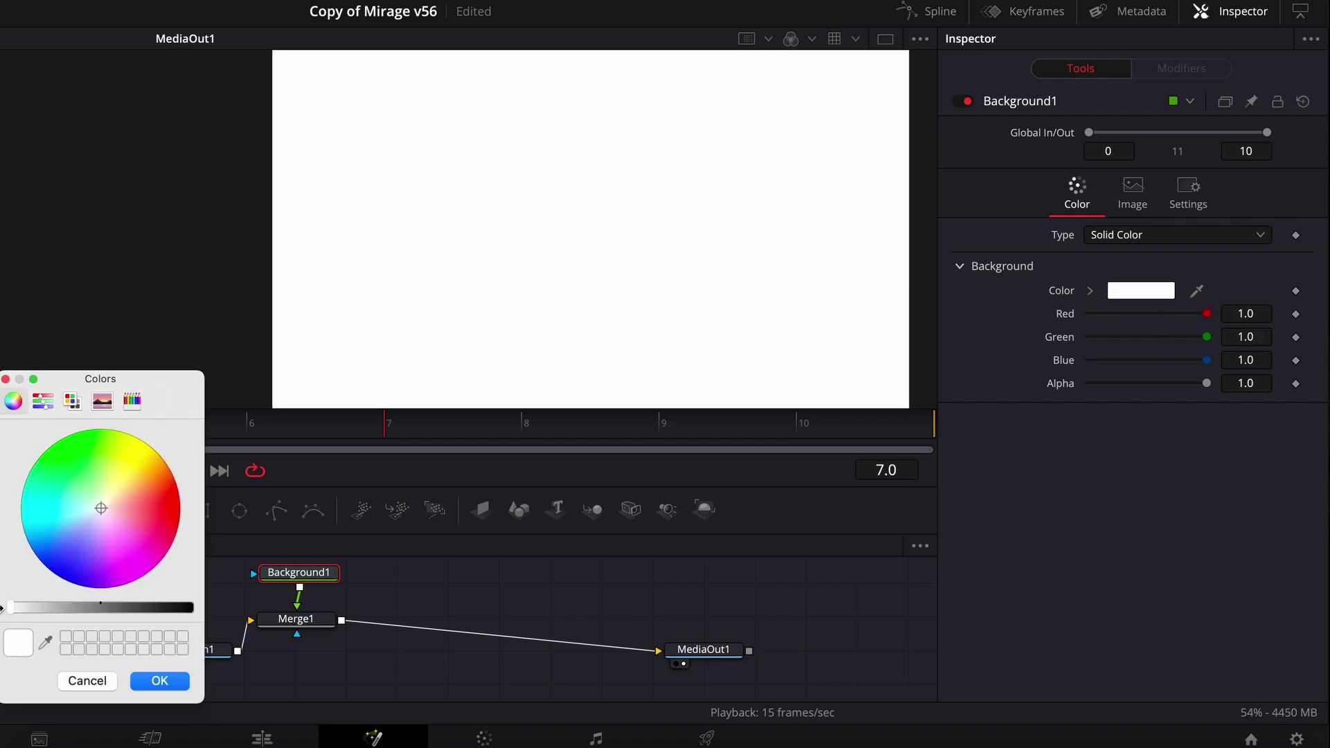
pyautogui.click(150, 679)
pyautogui.scroll(1, 282, 617)
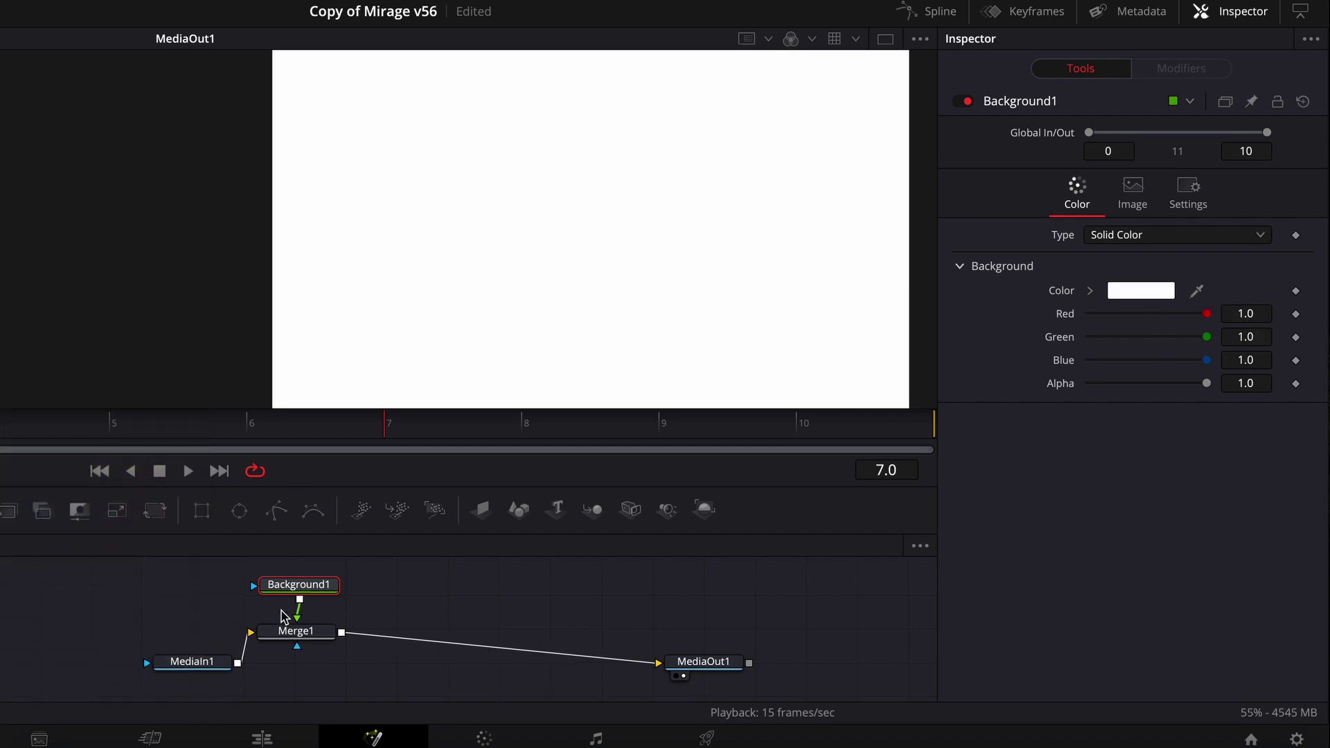
# - Add a Glow (Glo) node between Background1 and Merge1
pyautogui.hotkey('shift', 'space')
pyautogui.write('backg')
pyautogui.press('BackSpace')
pyautogui.press('BackSpace')
pyautogui.press('BackSpace')
pyautogui.press('BackSpace')
pyautogui.press('BackSpace')
pyautogui.write('glow')
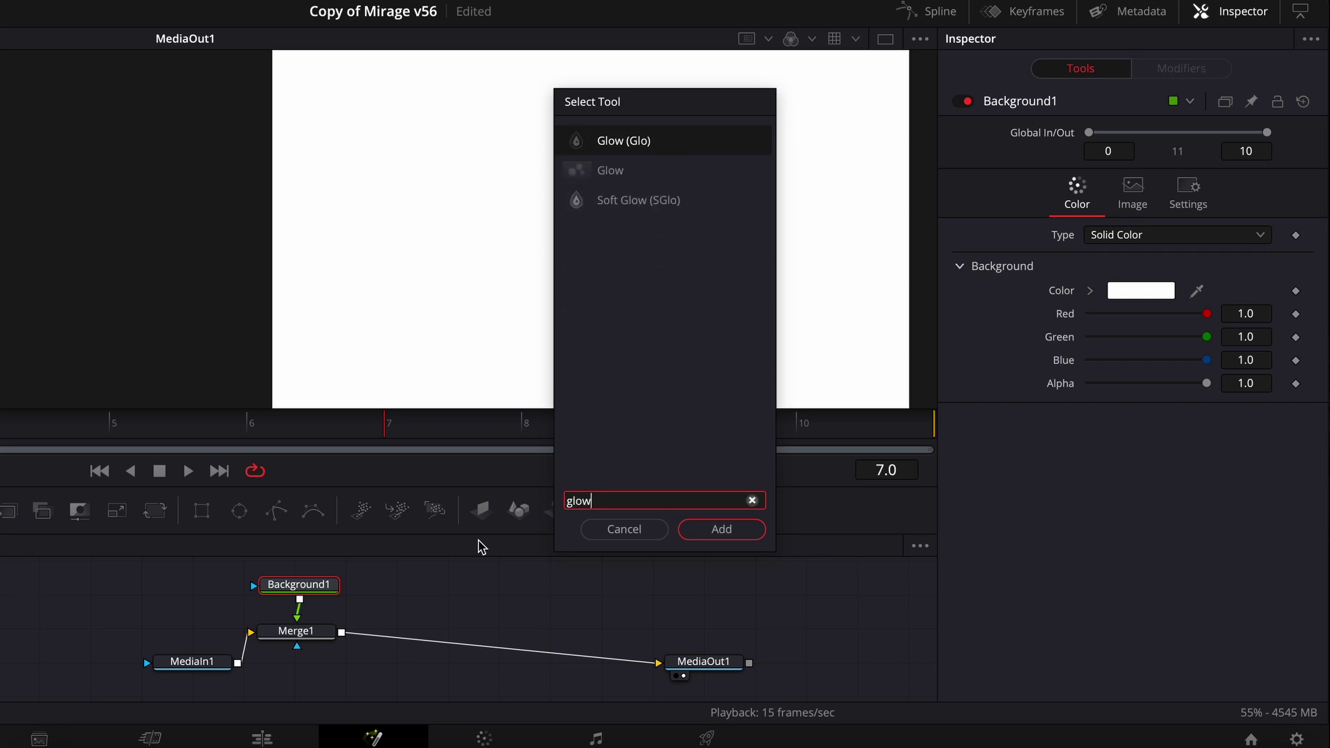
pyautogui.click(609, 170)
pyautogui.click(627, 171)
pyautogui.click(721, 528)
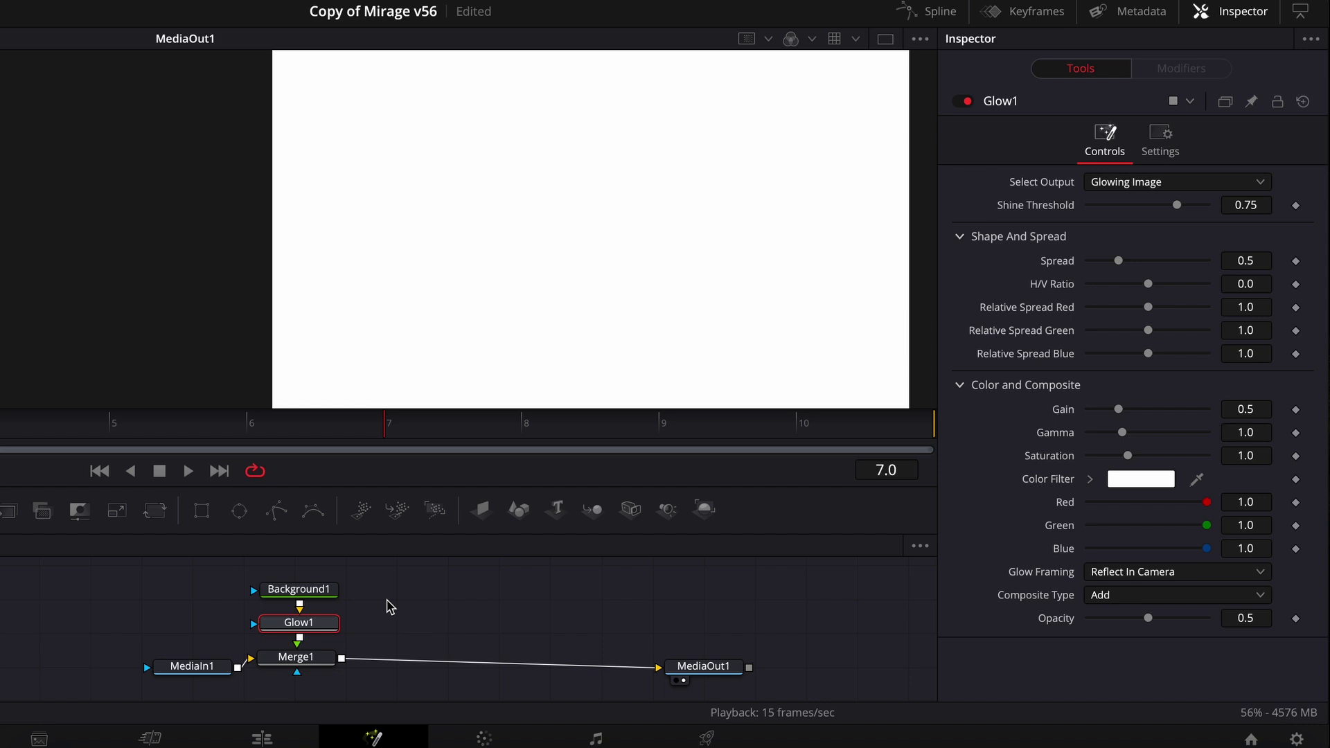
# - With Background1 selected, search for the Polygon tool
pyautogui.click(305, 607)
pyautogui.hotkey('shift', 'space')
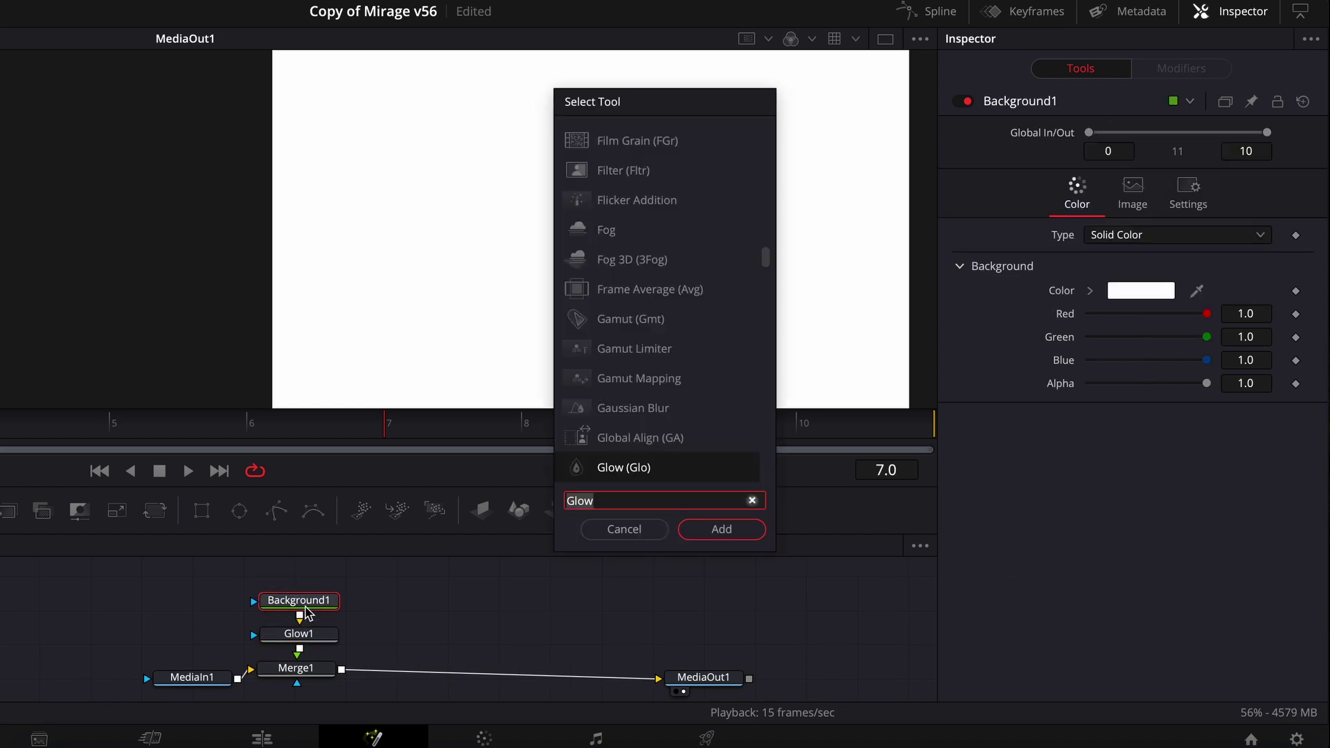
pyautogui.write('poly')
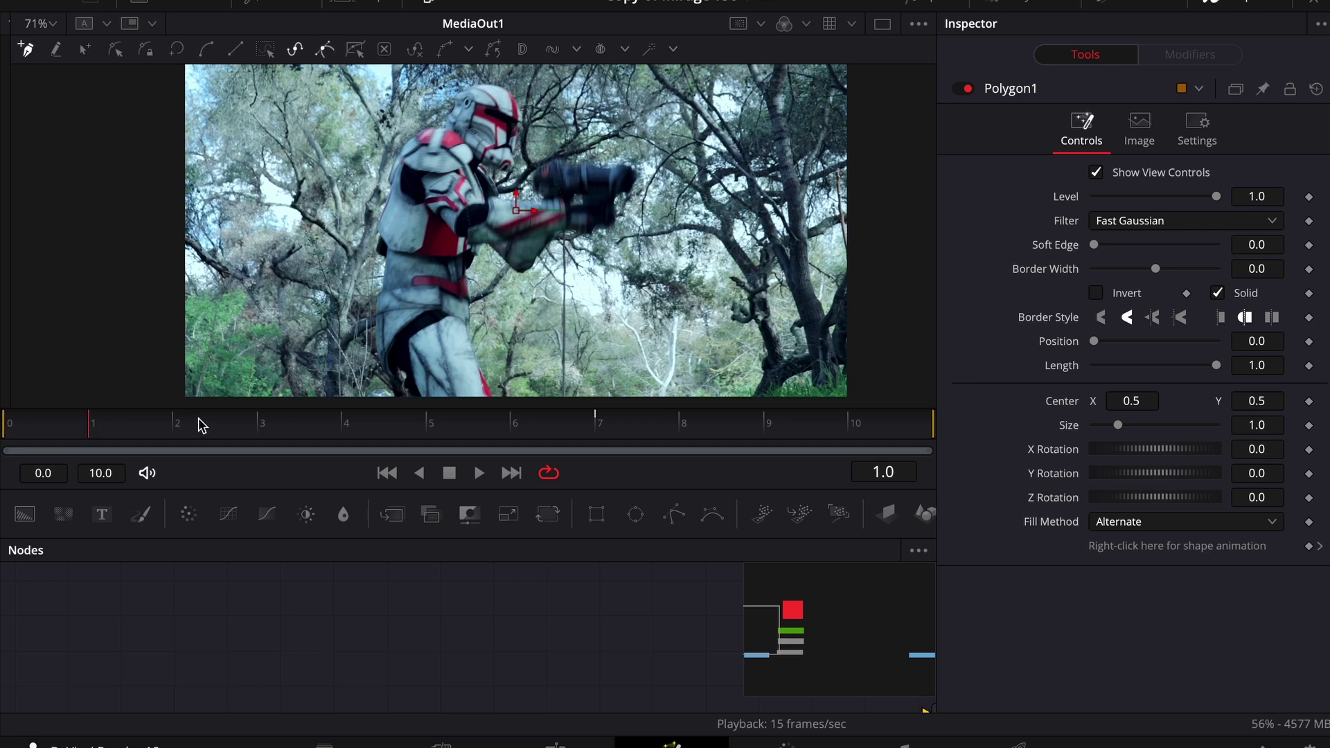
# - Step through frames 2 to 6 to follow the trooper's firing motion
pyautogui.click(201, 426)
pyautogui.click(260, 424)
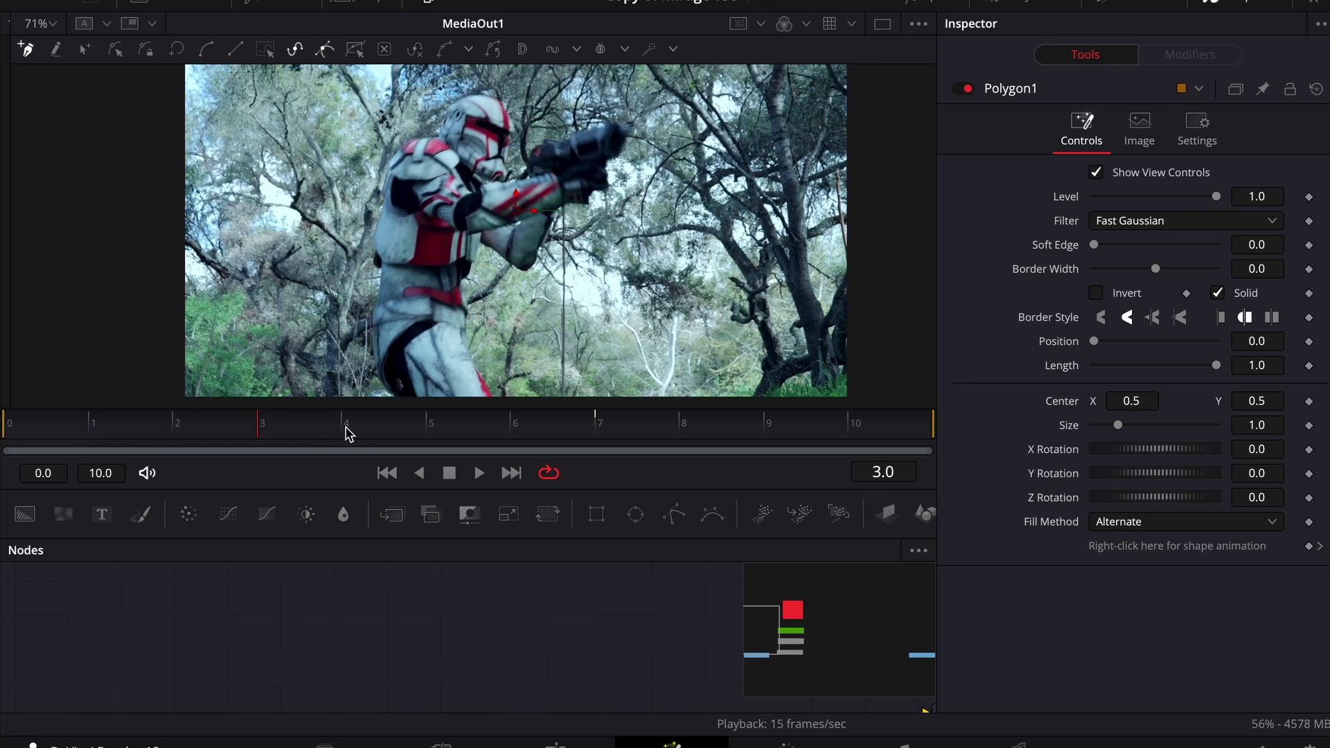
pyautogui.click(348, 433)
pyautogui.click(427, 433)
pyautogui.click(521, 430)
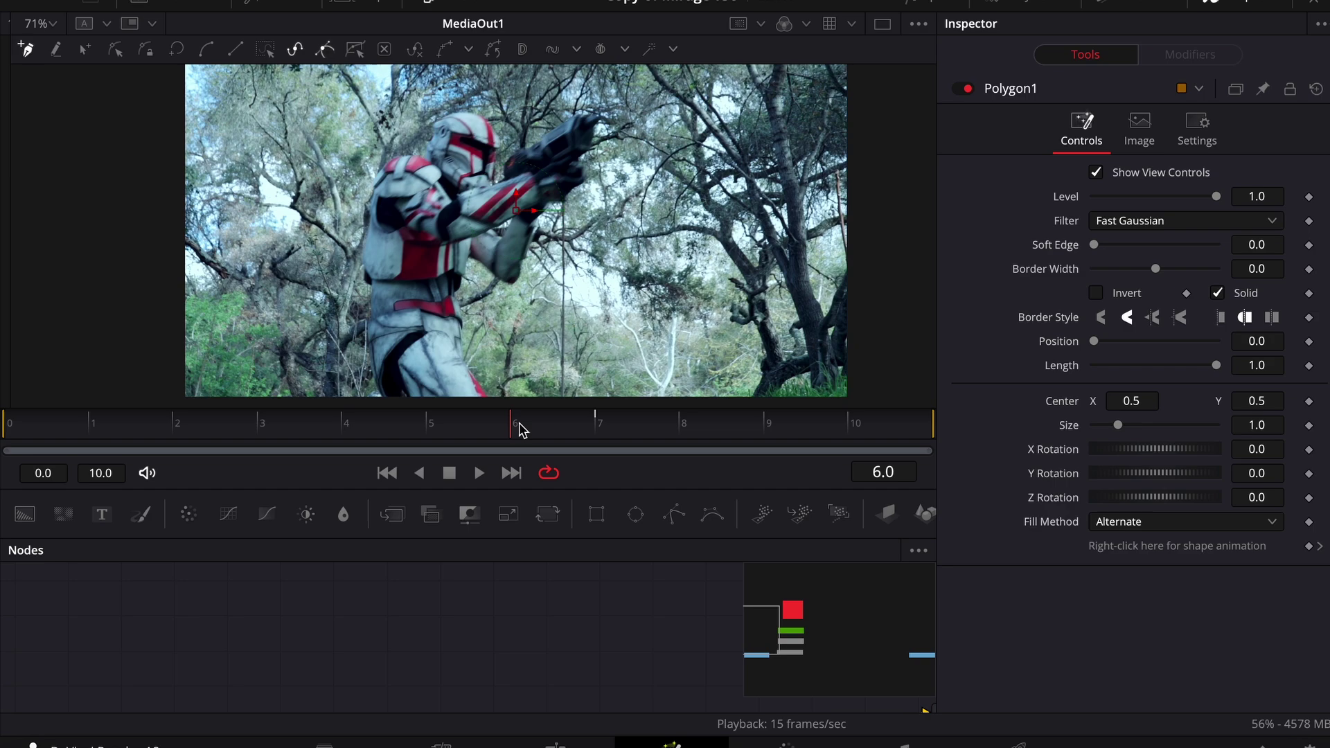
pyautogui.click(345, 427)
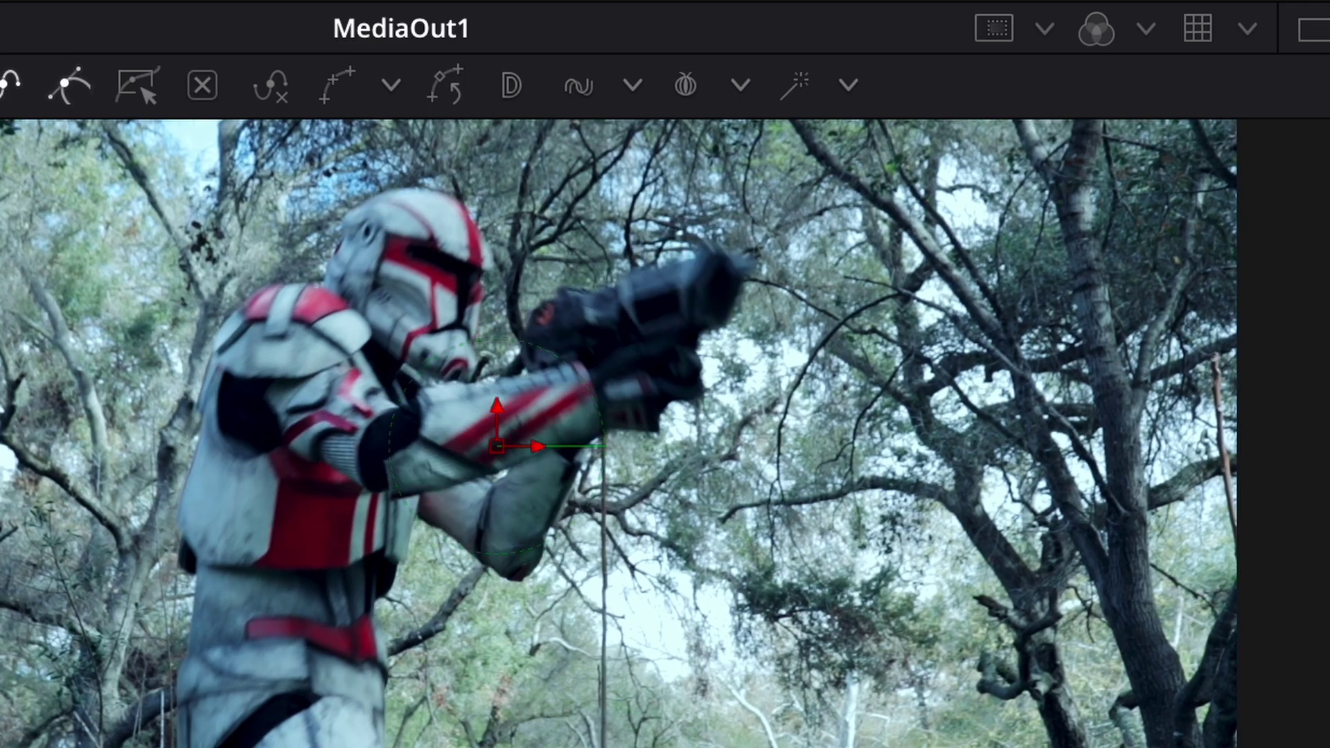
# - Compare frames 5 to 7, settle on firing frame 6, and zoom into the muzzle
pyautogui.press('Right')
pyautogui.click(793, 734)
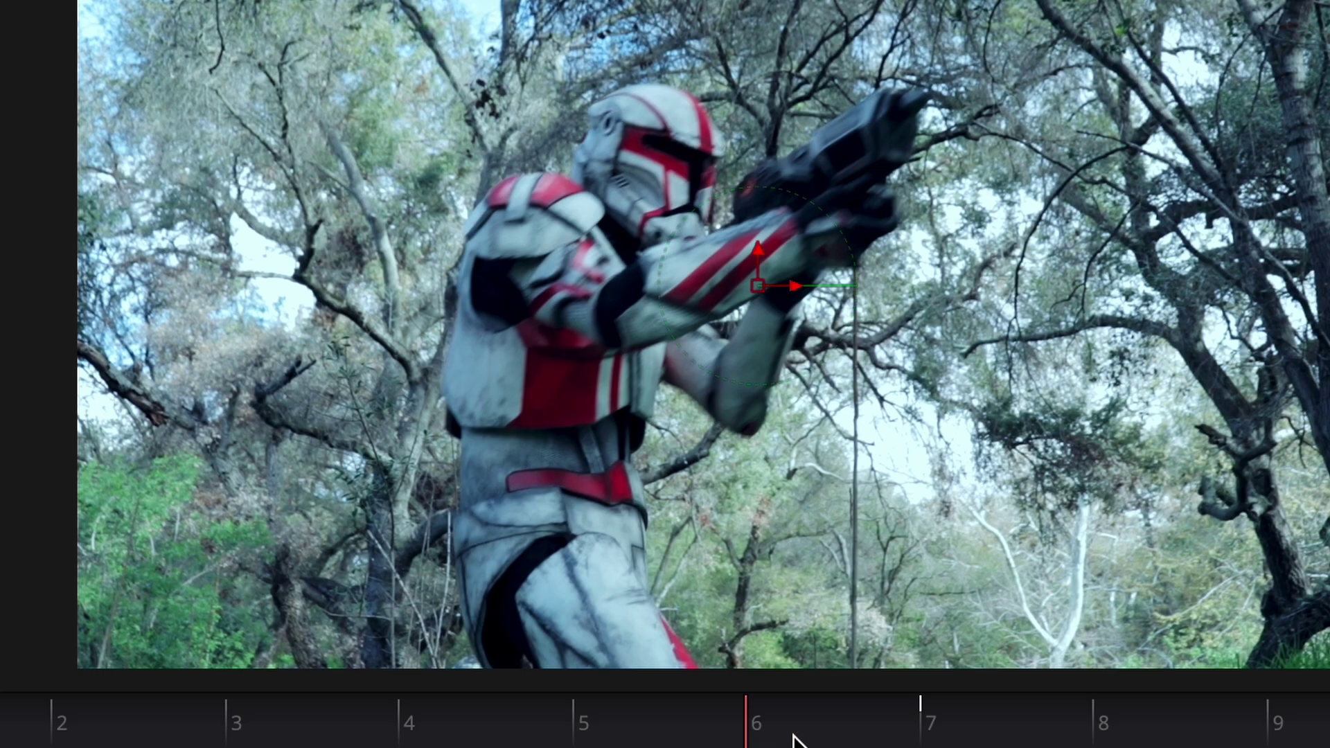
pyautogui.click(926, 743)
pyautogui.click(743, 722)
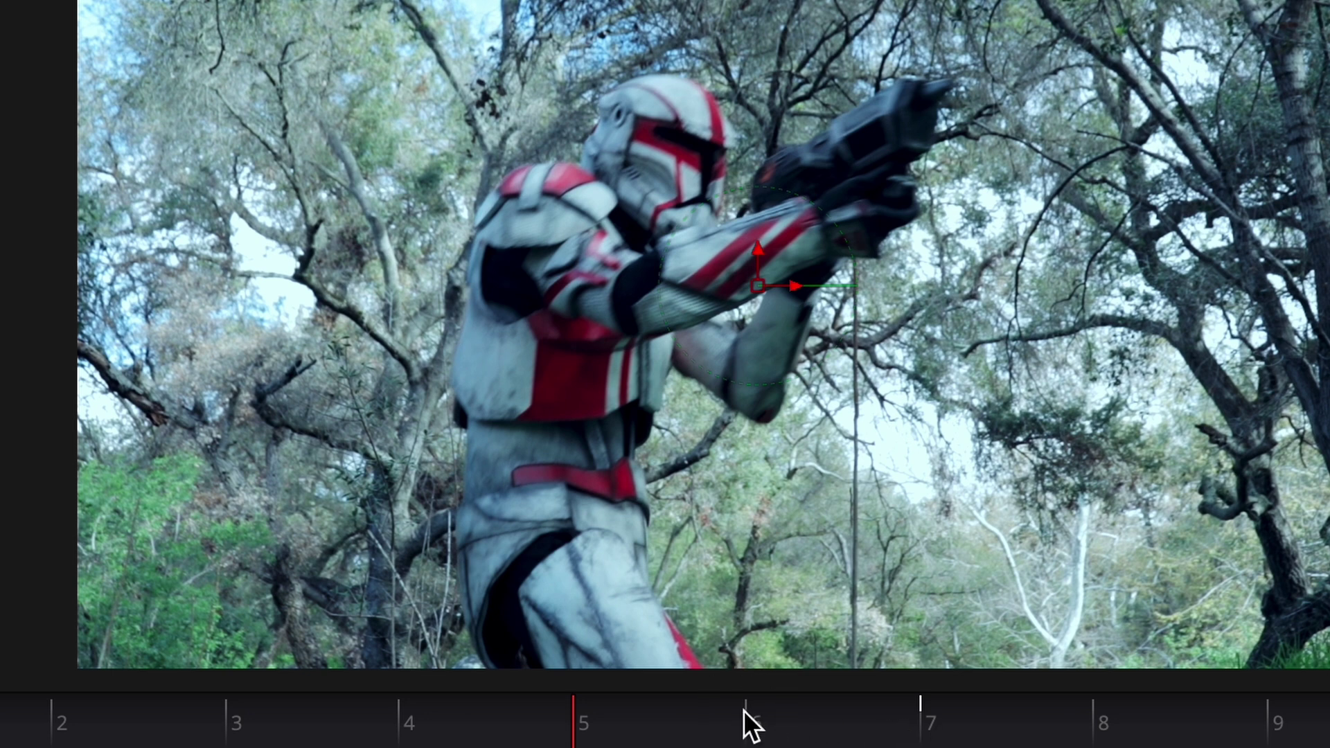
pyautogui.press('Right')
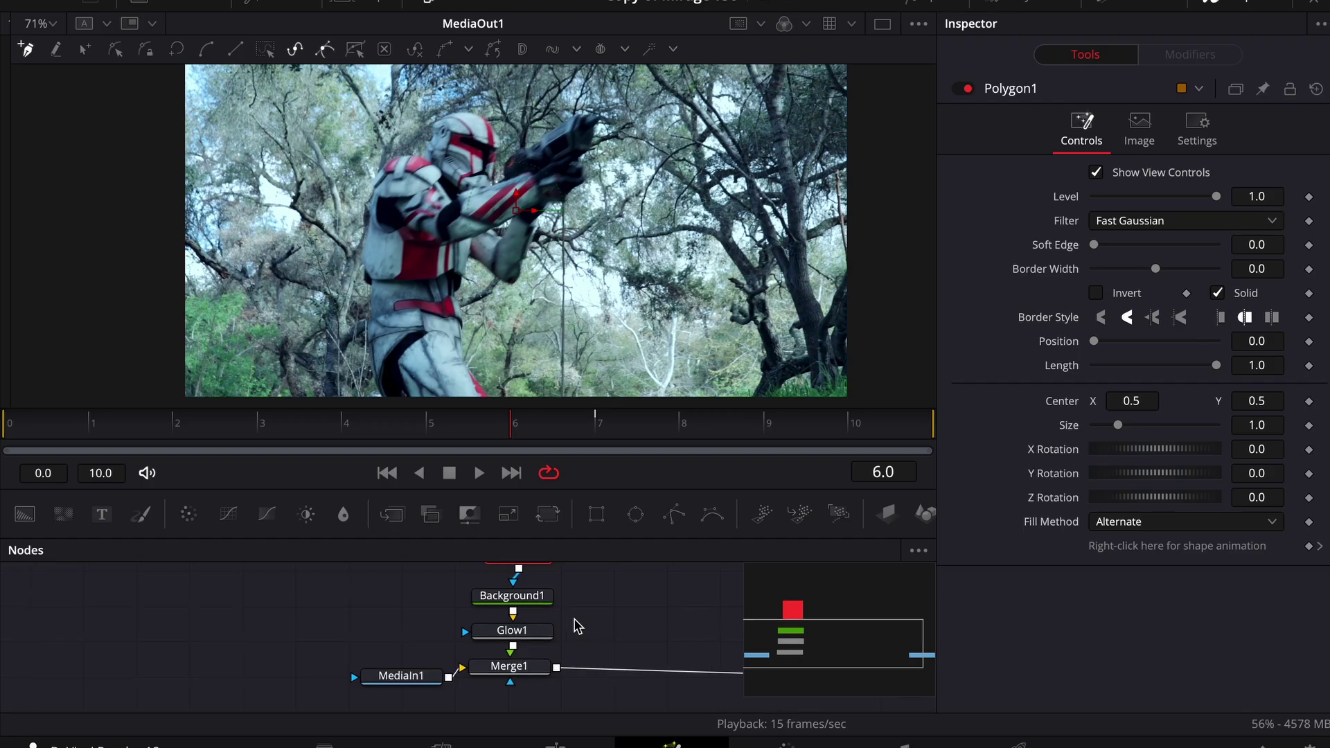
pyautogui.scroll(2, 577, 625)
pyautogui.scroll(1, 577, 625)
pyautogui.hscroll(2, 577, 625)
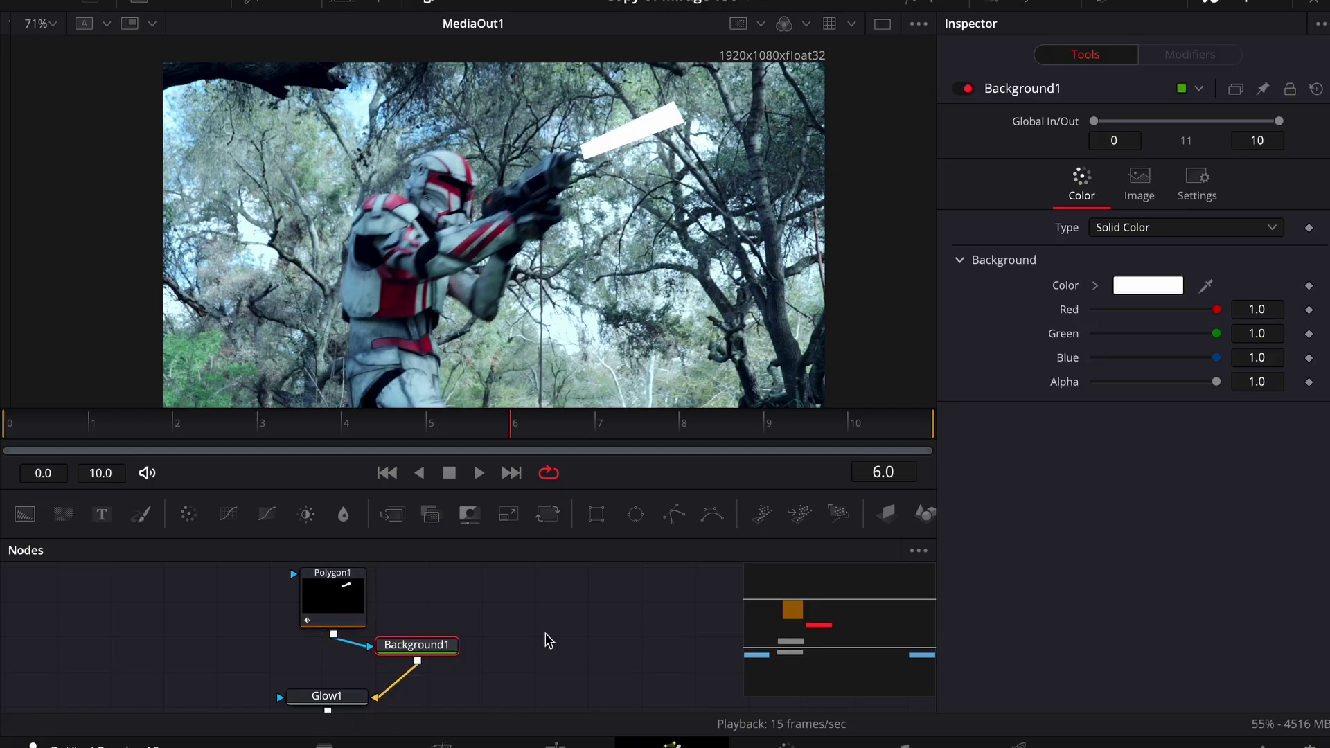
# - Zero the Glow1 colour filter's green and blue so the bolt glows red
pyautogui.click(336, 597)
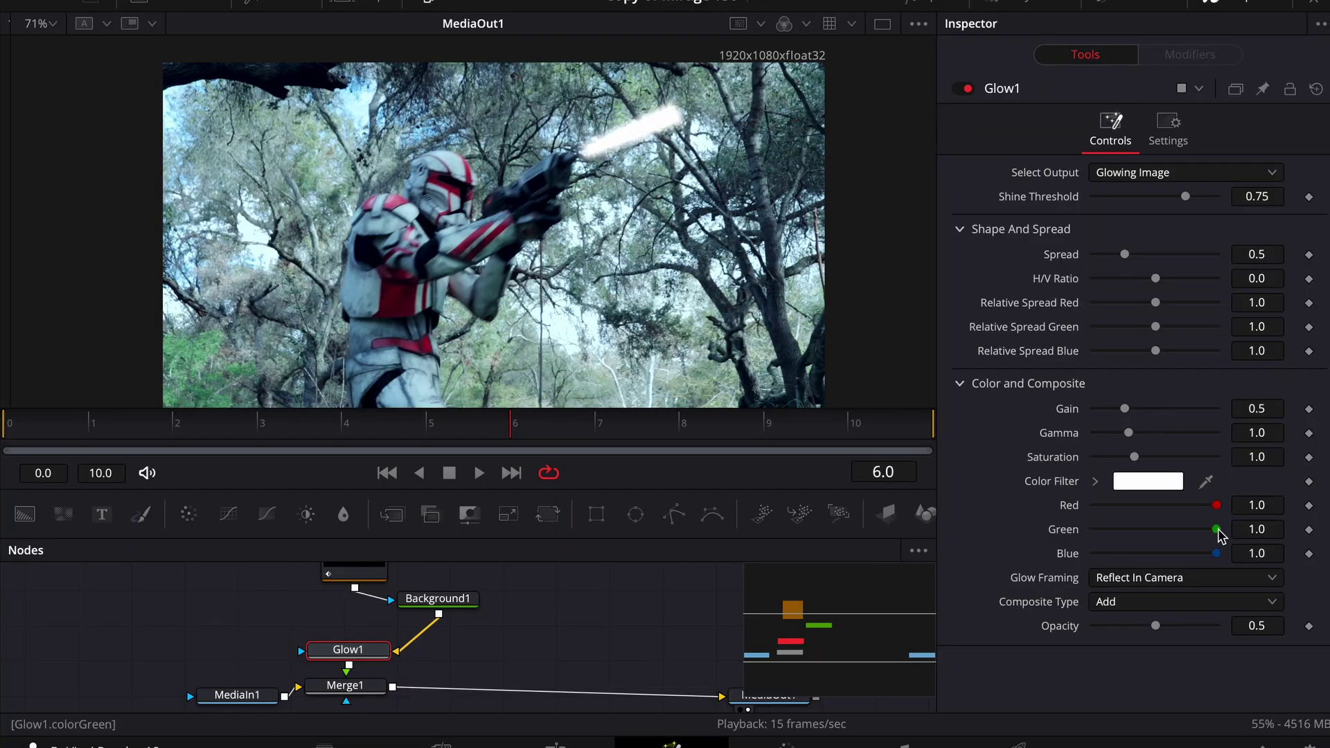
pyautogui.moveTo(1217, 530); pyautogui.dragTo(926, 529)
pyautogui.moveTo(1218, 553); pyautogui.dragTo(1037, 565)
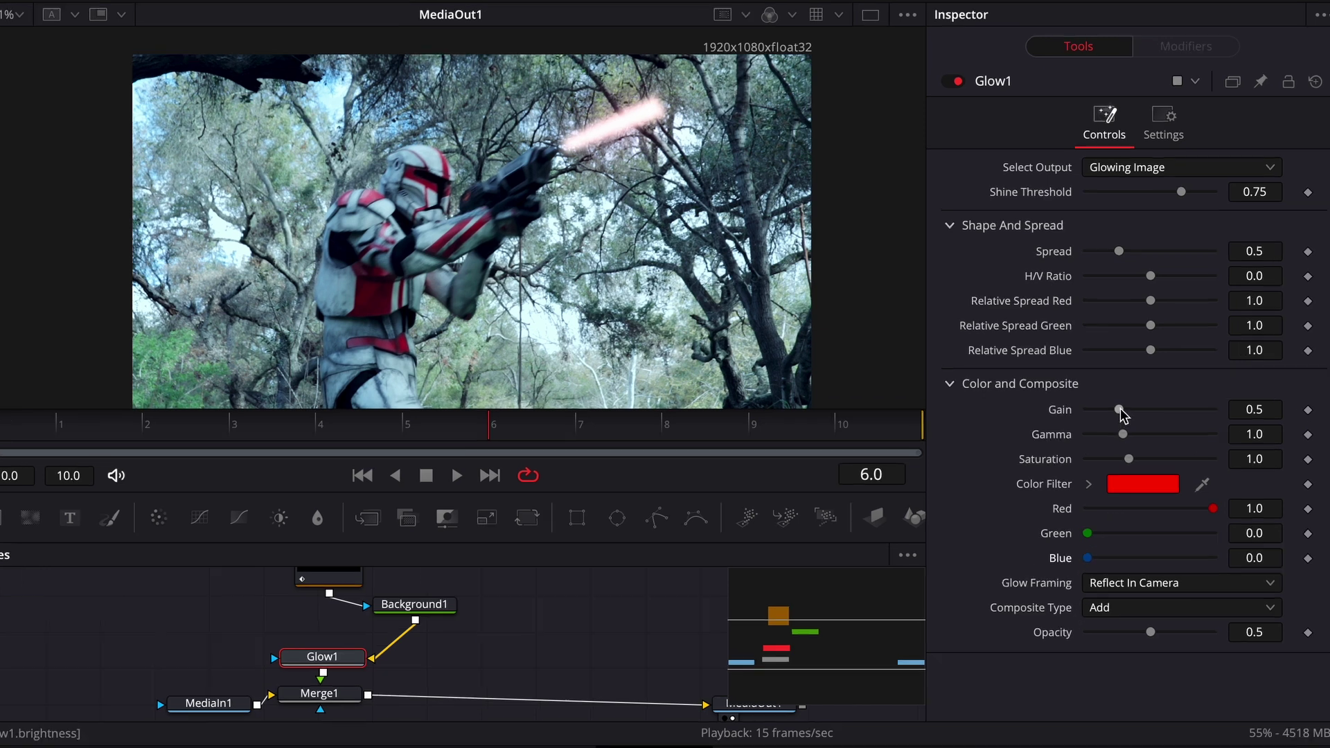
# - Raise the glow gain to about 1.2 and gamma to about 1.7
pyautogui.moveTo(1125, 409); pyautogui.dragTo(1184, 412)
pyautogui.moveTo(1076, 438); pyautogui.dragTo(1051, 436)
pyautogui.moveTo(993, 472); pyautogui.dragTo(1035, 476)
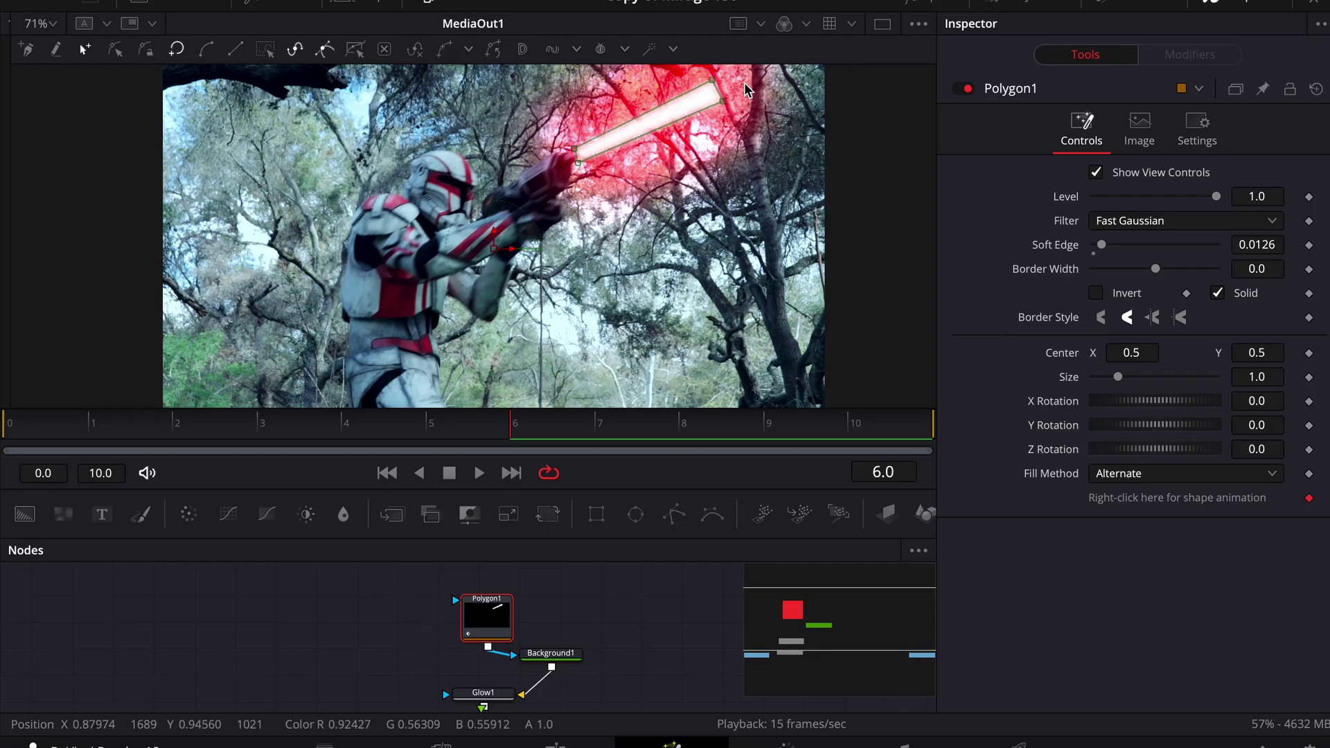
# - Select all Polygon1 points and review the red bolt across frames 5 to 10
pyautogui.moveTo(679, 104); pyautogui.dragTo(557, 176)
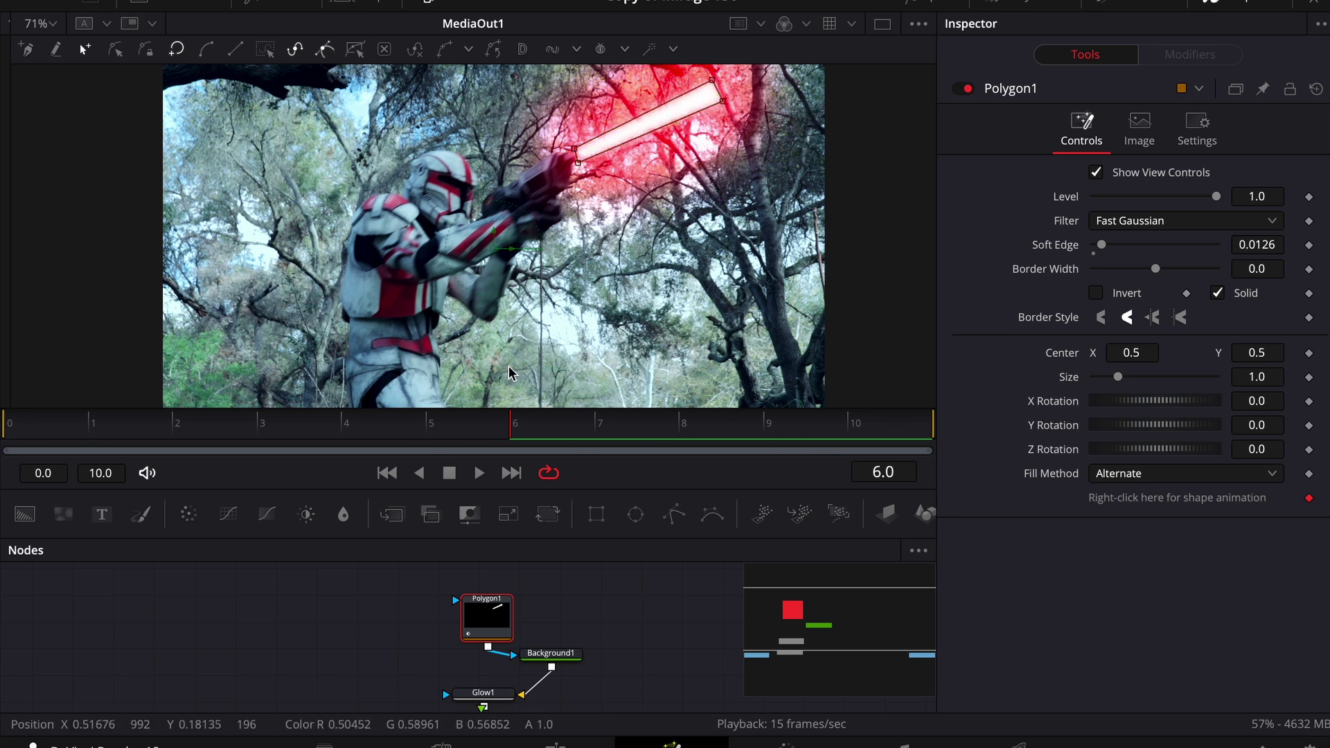
pyautogui.click(444, 428)
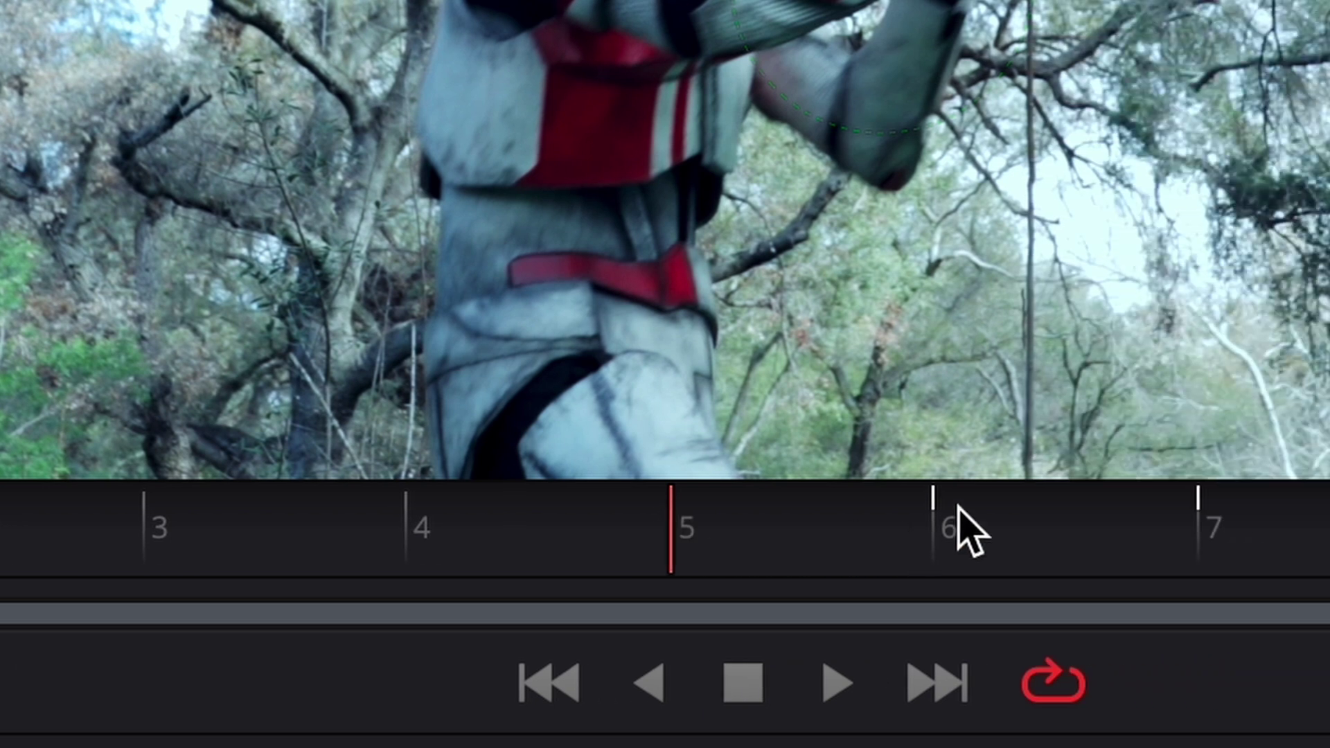
pyautogui.click(1055, 526)
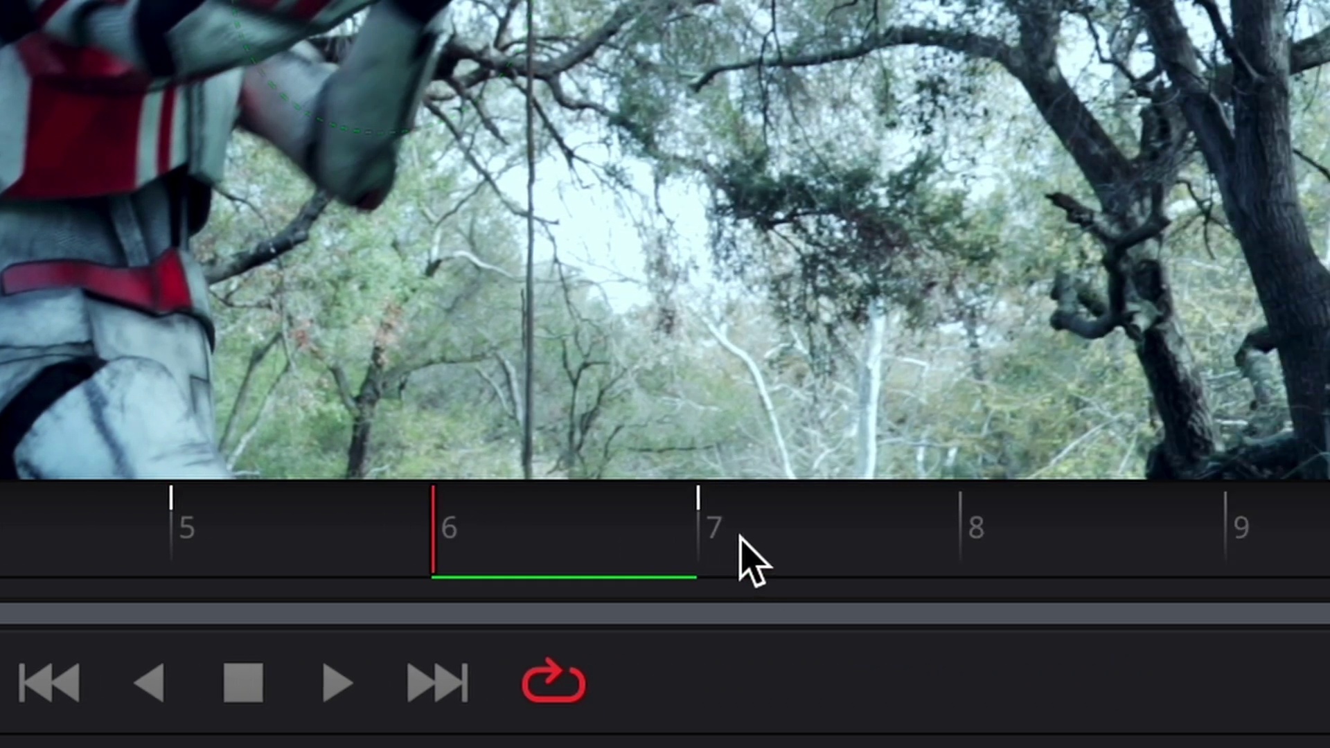
pyautogui.click(947, 548)
pyautogui.click(812, 544)
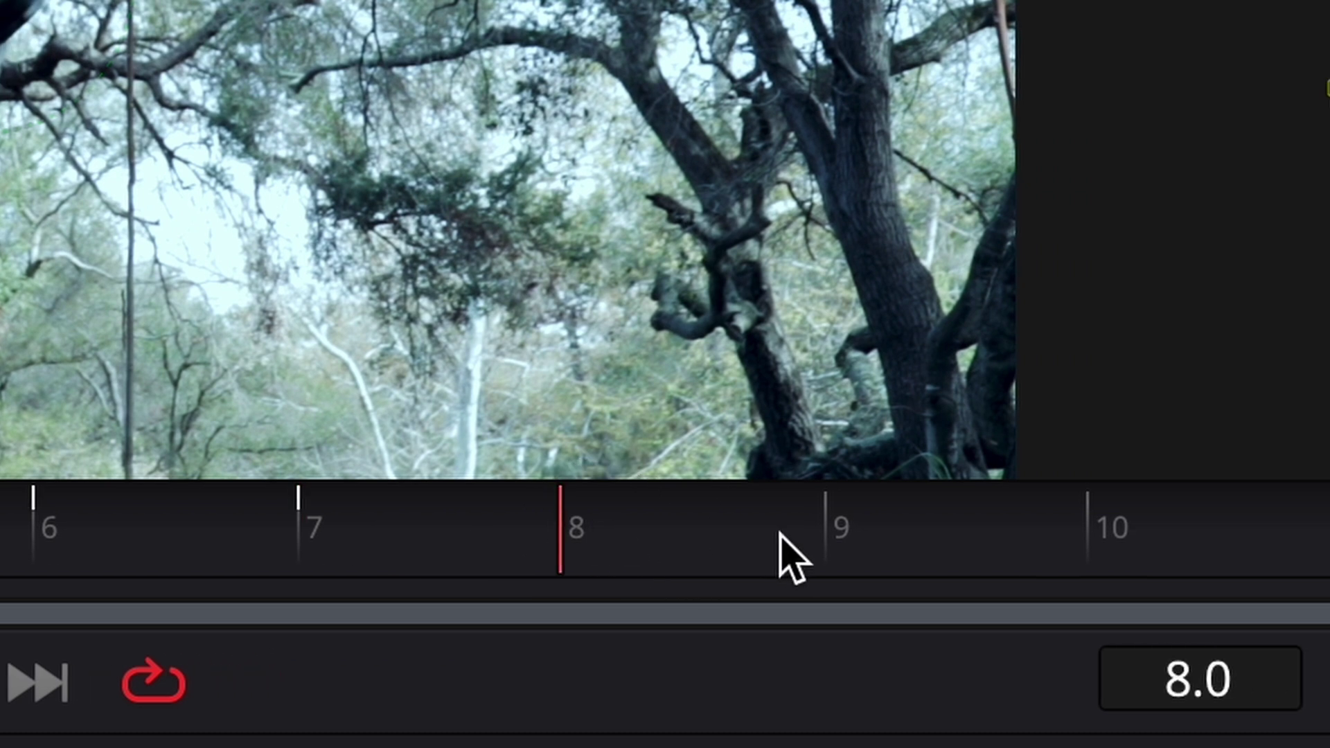
pyautogui.click(1040, 554)
pyautogui.click(1216, 554)
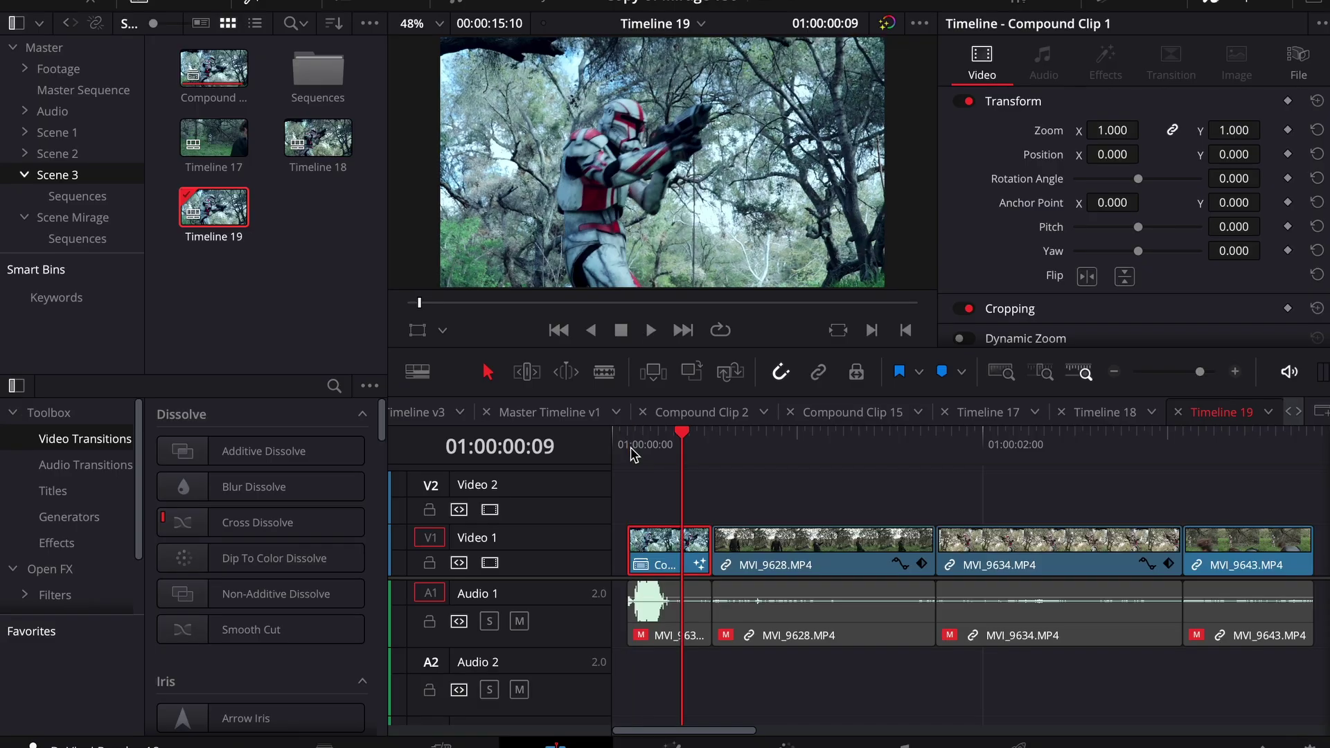
# - Zoom the timeline and trim the V2 compound clip's start up to the firing frame
pyautogui.click(1234, 372)
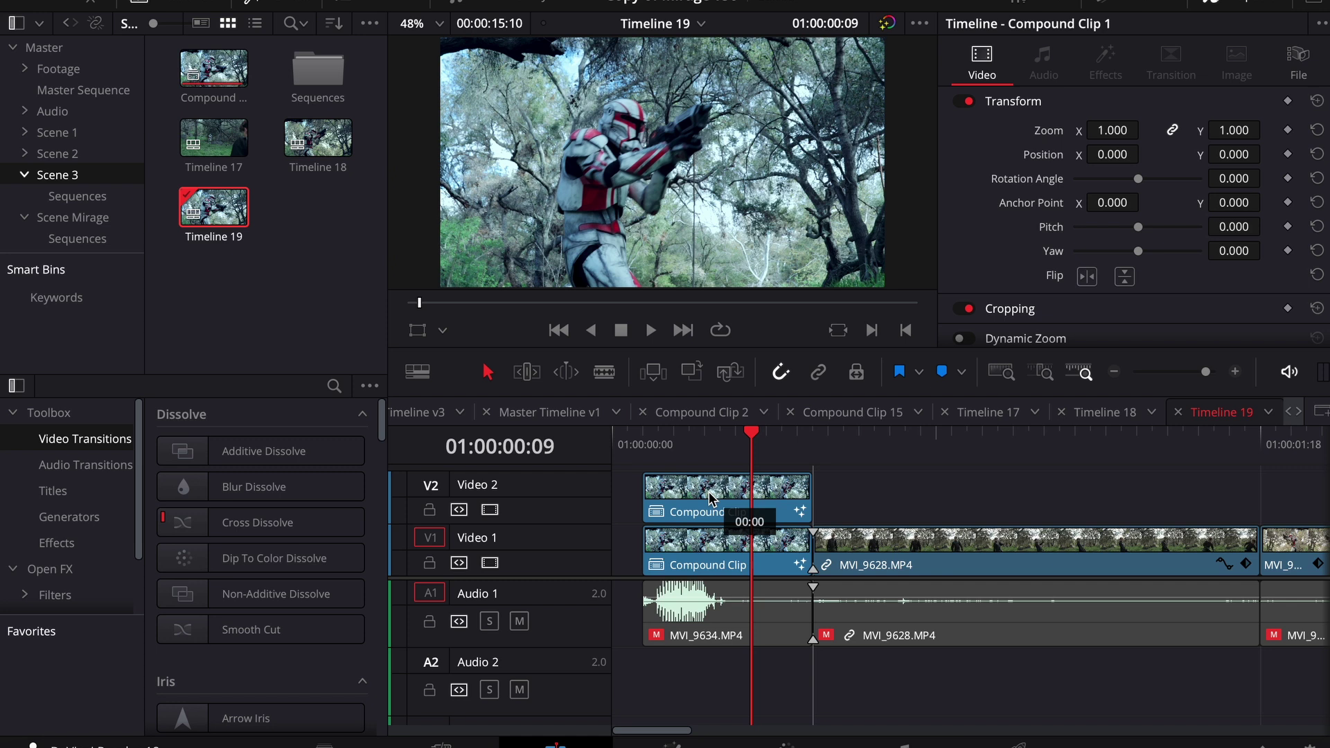
pyautogui.click(712, 497)
pyautogui.click(870, 485)
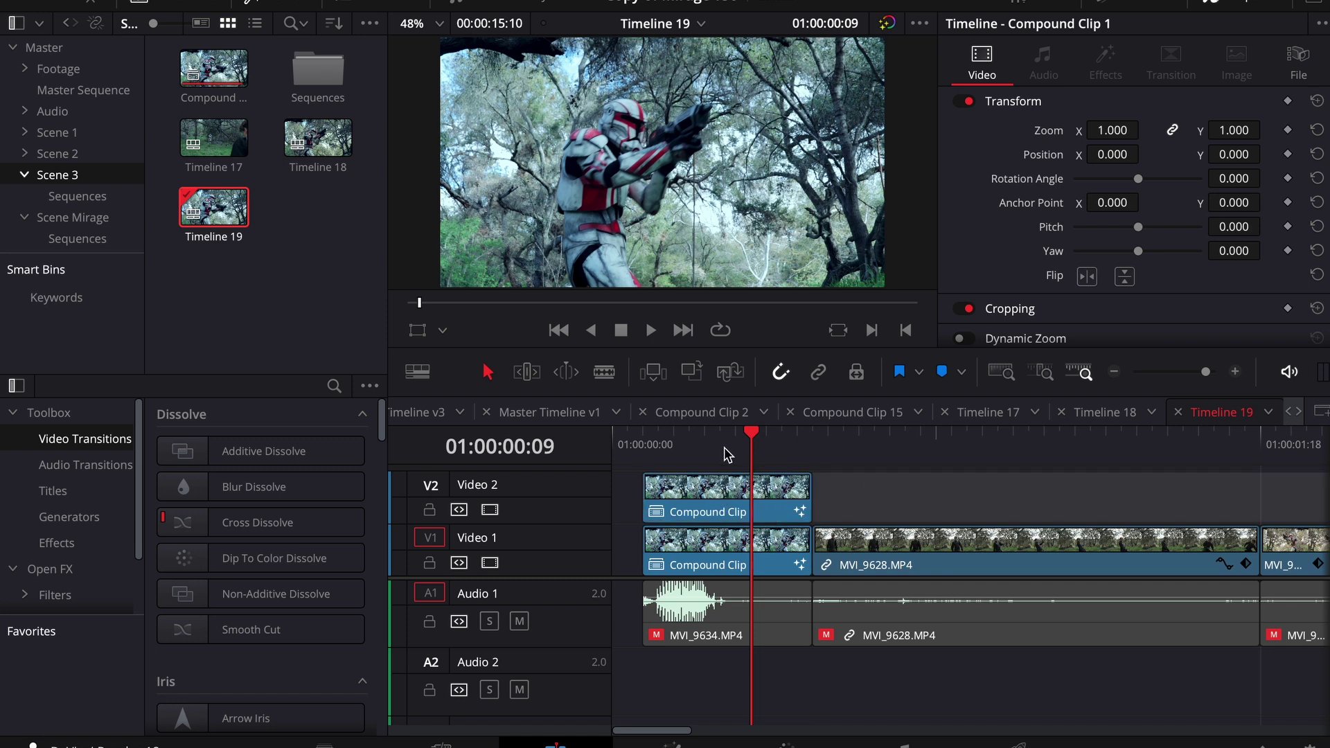
pyautogui.click(722, 447)
pyautogui.press('Right')
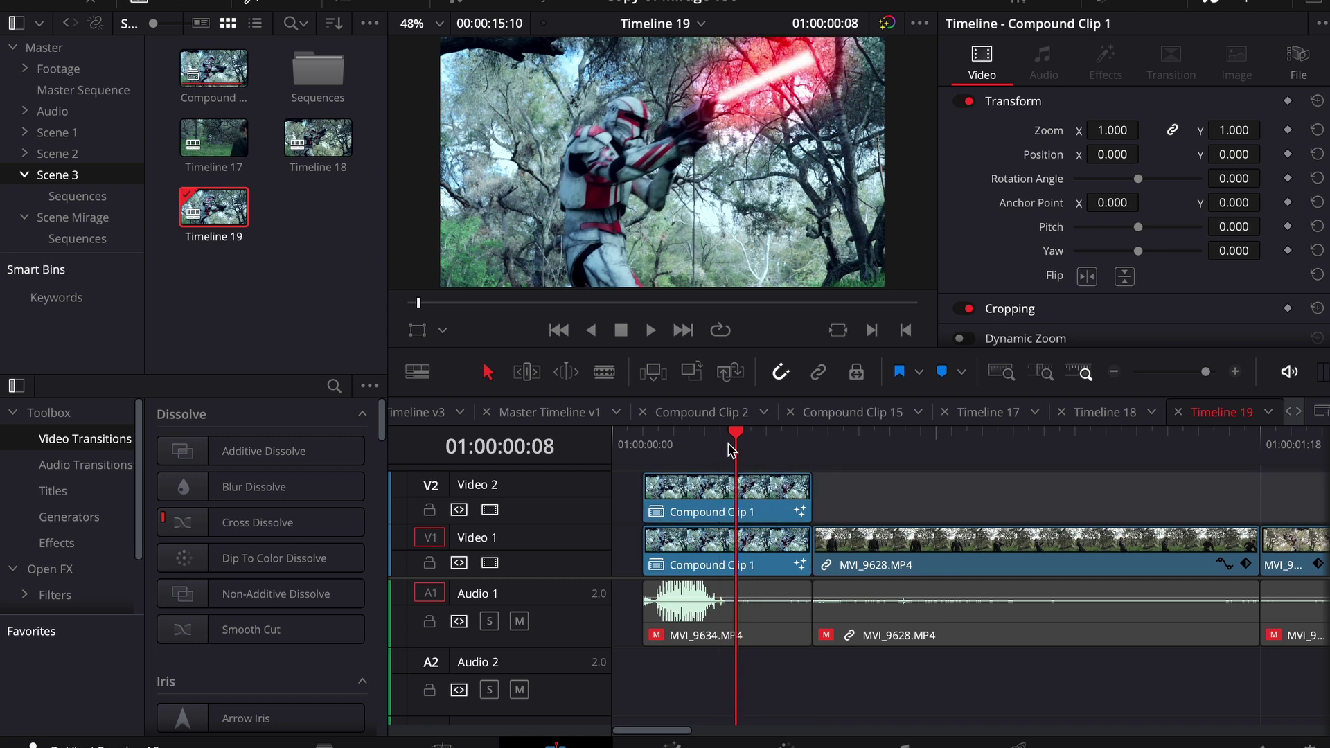
pyautogui.press('Left')
pyautogui.moveTo(646, 499); pyautogui.dragTo(724, 496)
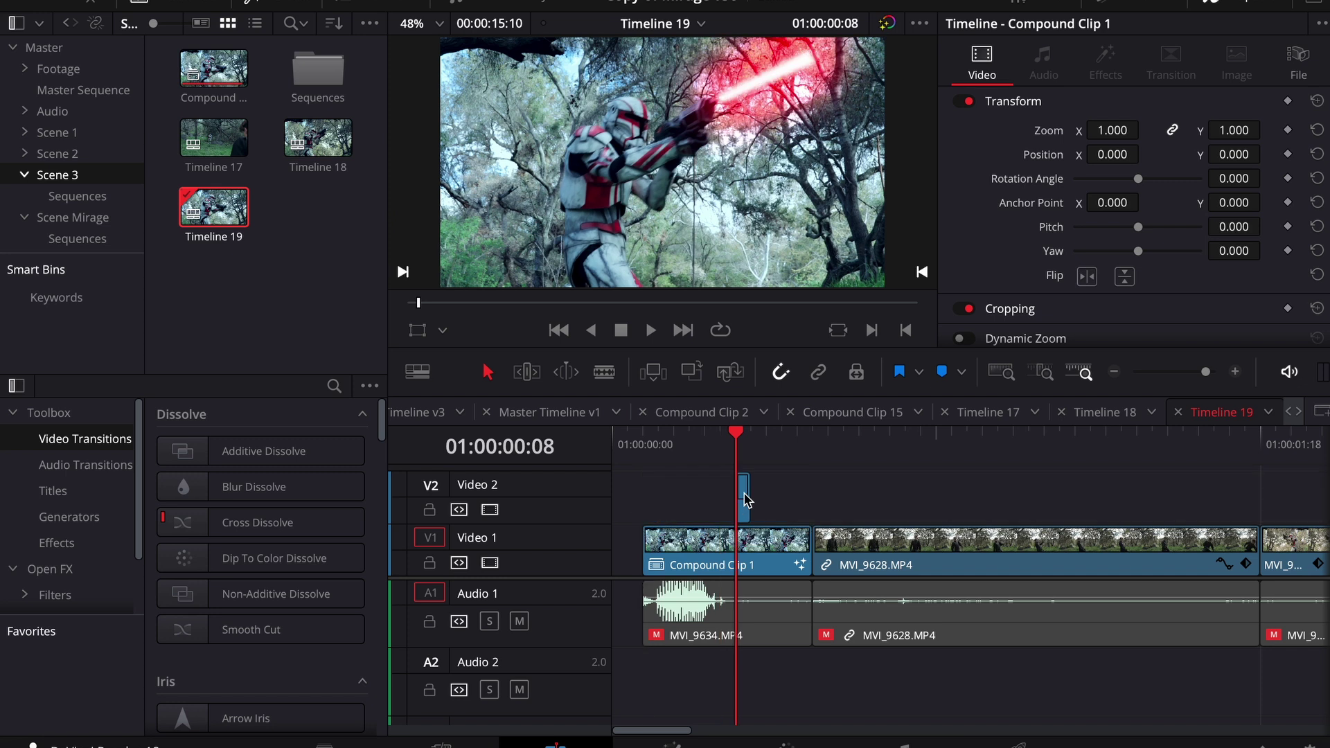
pyautogui.click(746, 498)
# - On the Color page, add serial node 02 and choose a Curve window
pyautogui.click(780, 737)
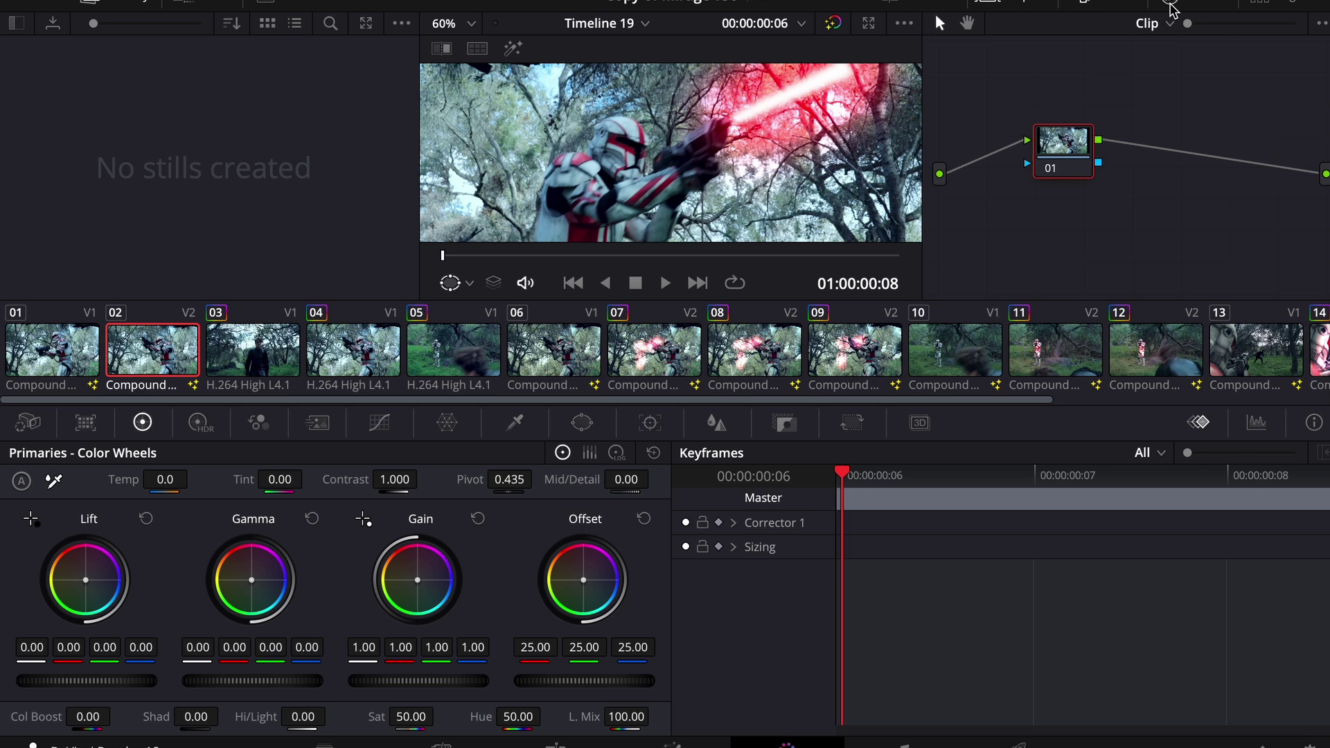
pyautogui.rightClick(1061, 147)
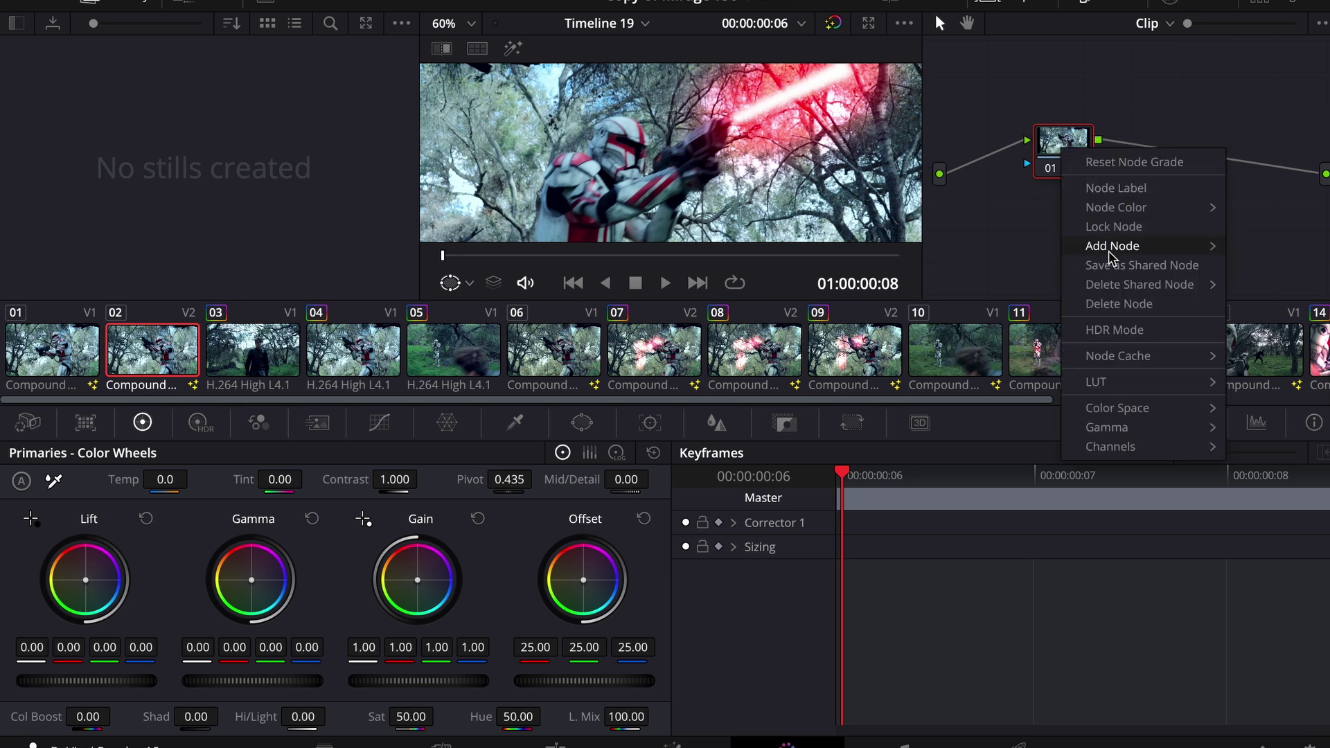
pyautogui.moveTo(1112, 246)
pyautogui.click(1029, 248)
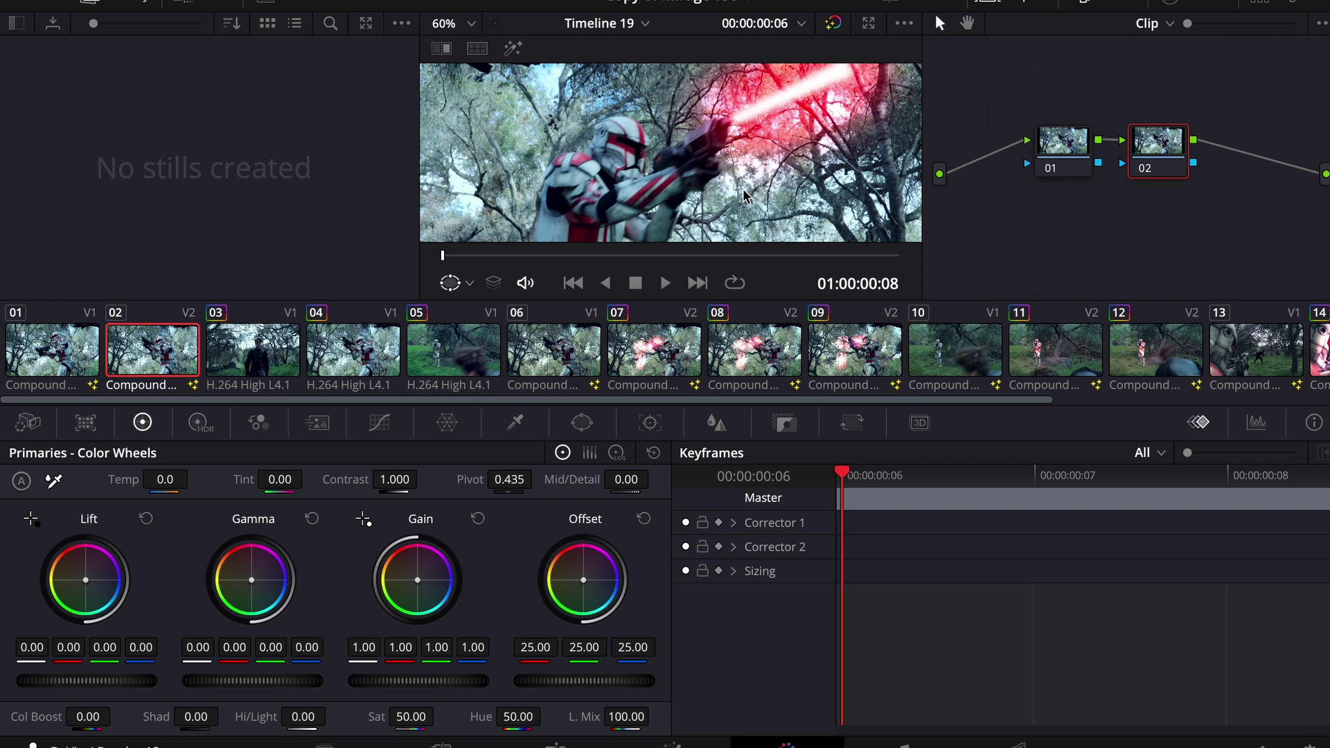
pyautogui.click(582, 423)
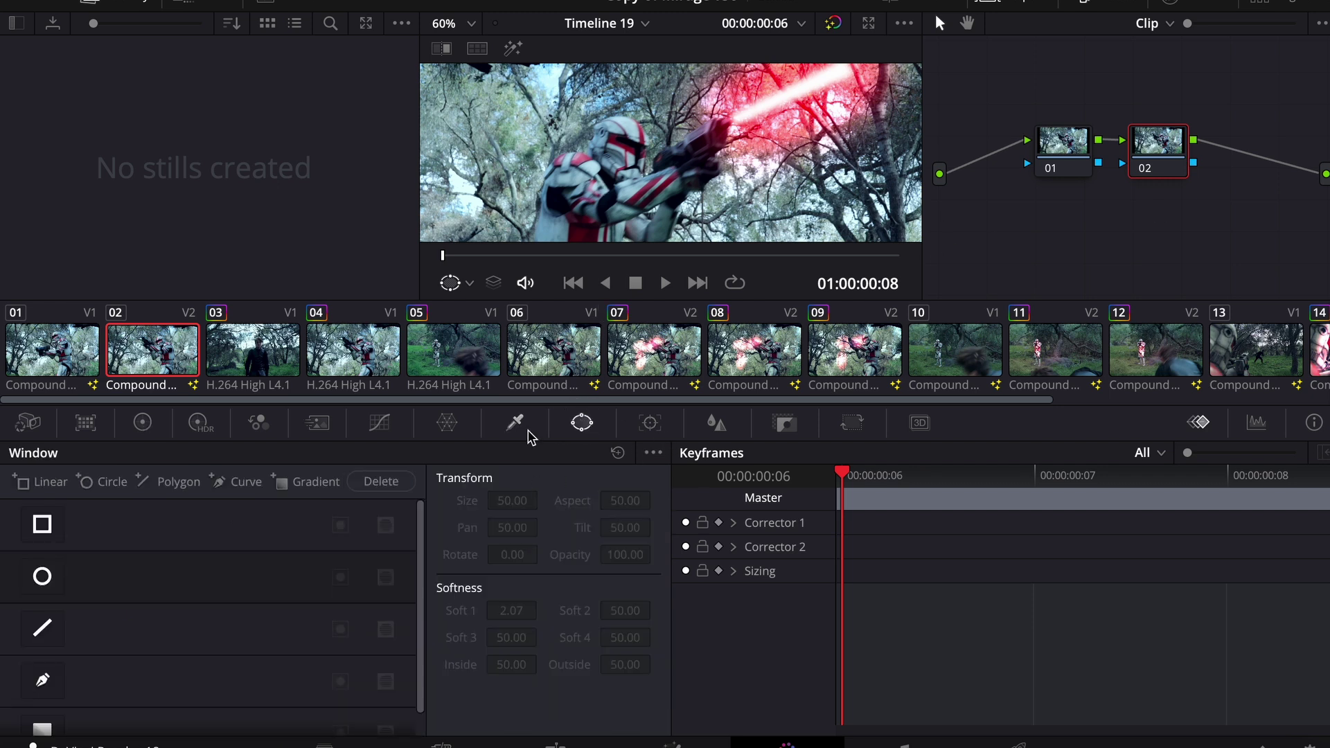
pyautogui.click(42, 684)
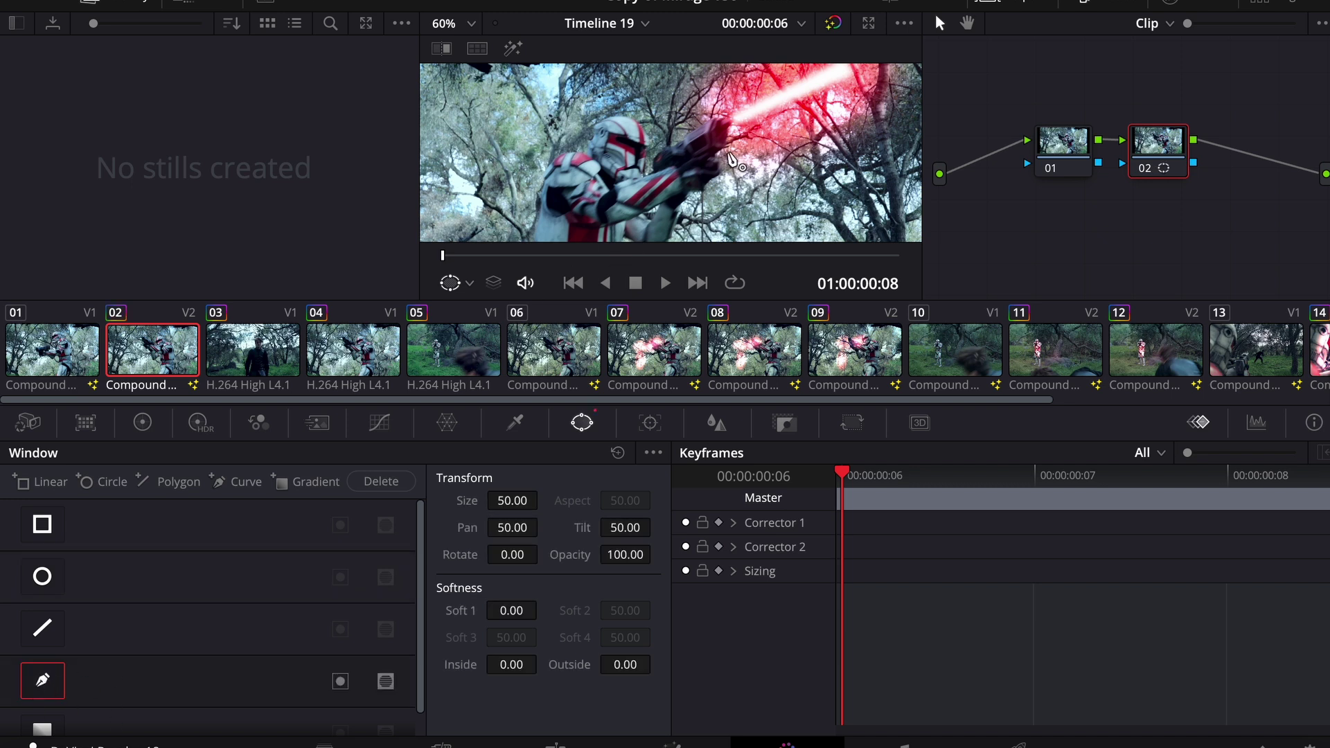
# - Draw a closed curve mask around the blaster, lower arm and helmet
pyautogui.click(722, 124)
pyautogui.click(710, 161)
pyautogui.click(661, 178)
pyautogui.click(604, 192)
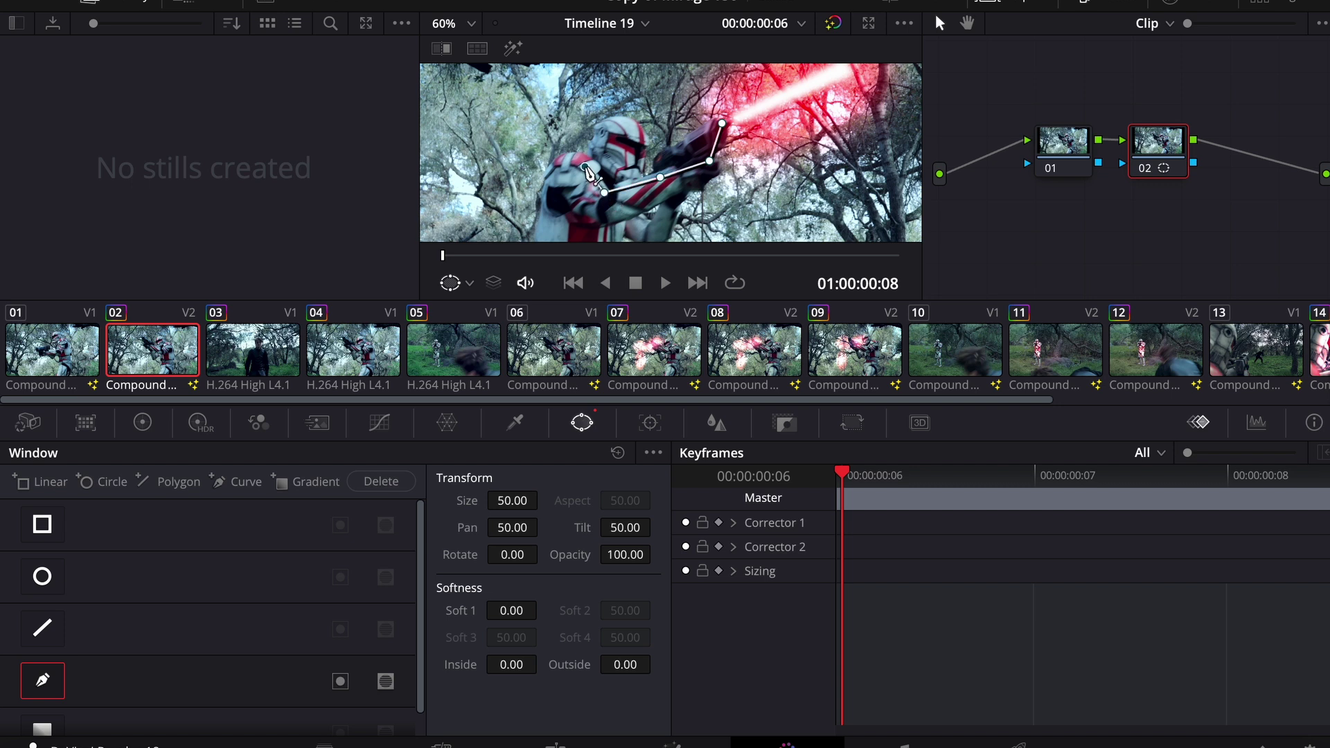
pyautogui.click(584, 166)
pyautogui.click(610, 139)
pyautogui.click(629, 129)
pyautogui.click(639, 127)
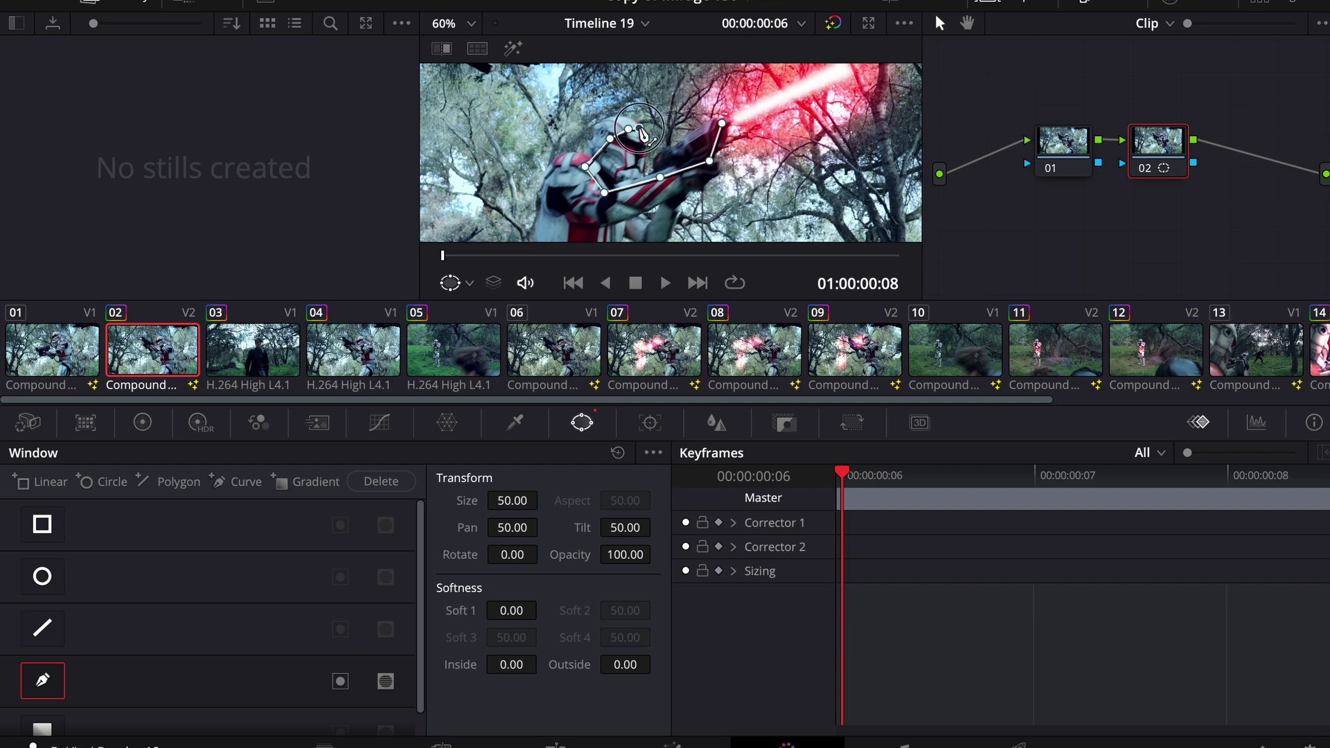
pyautogui.click(648, 144)
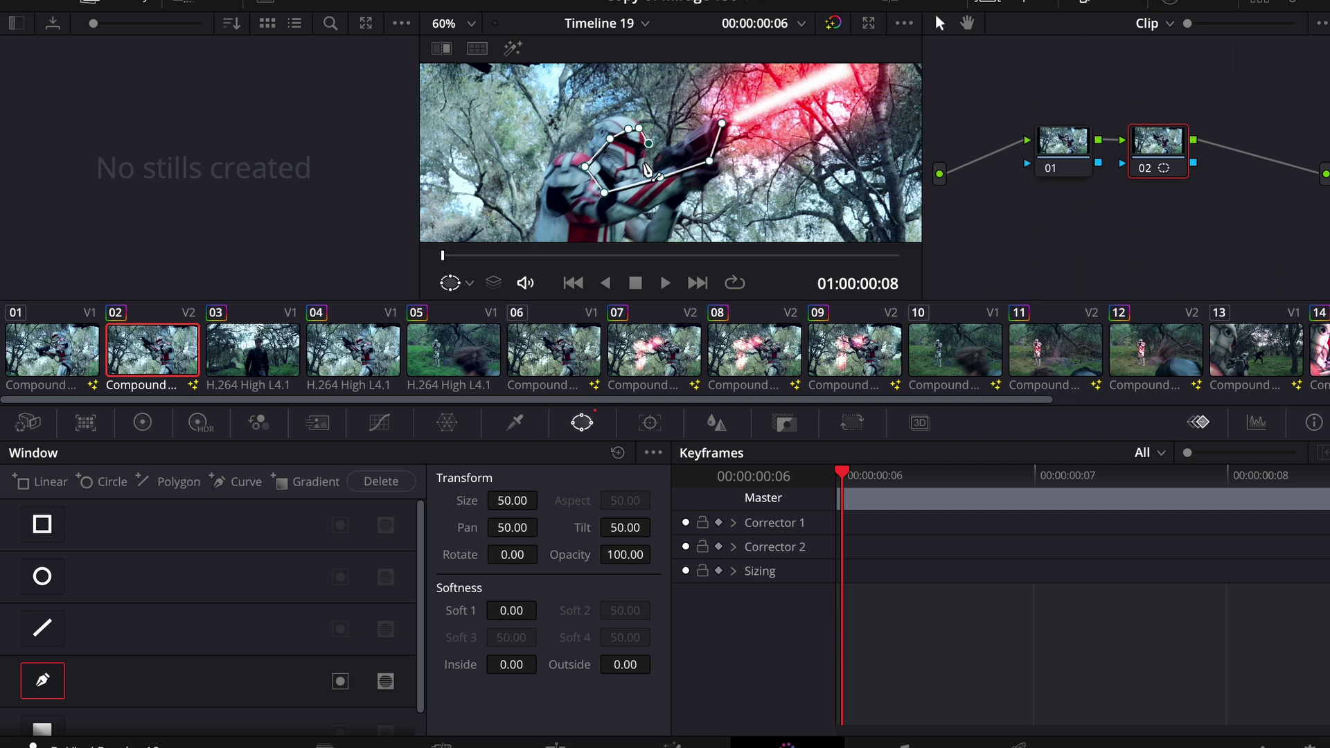
pyautogui.click(644, 163)
pyautogui.click(660, 154)
pyautogui.click(689, 134)
pyautogui.click(720, 123)
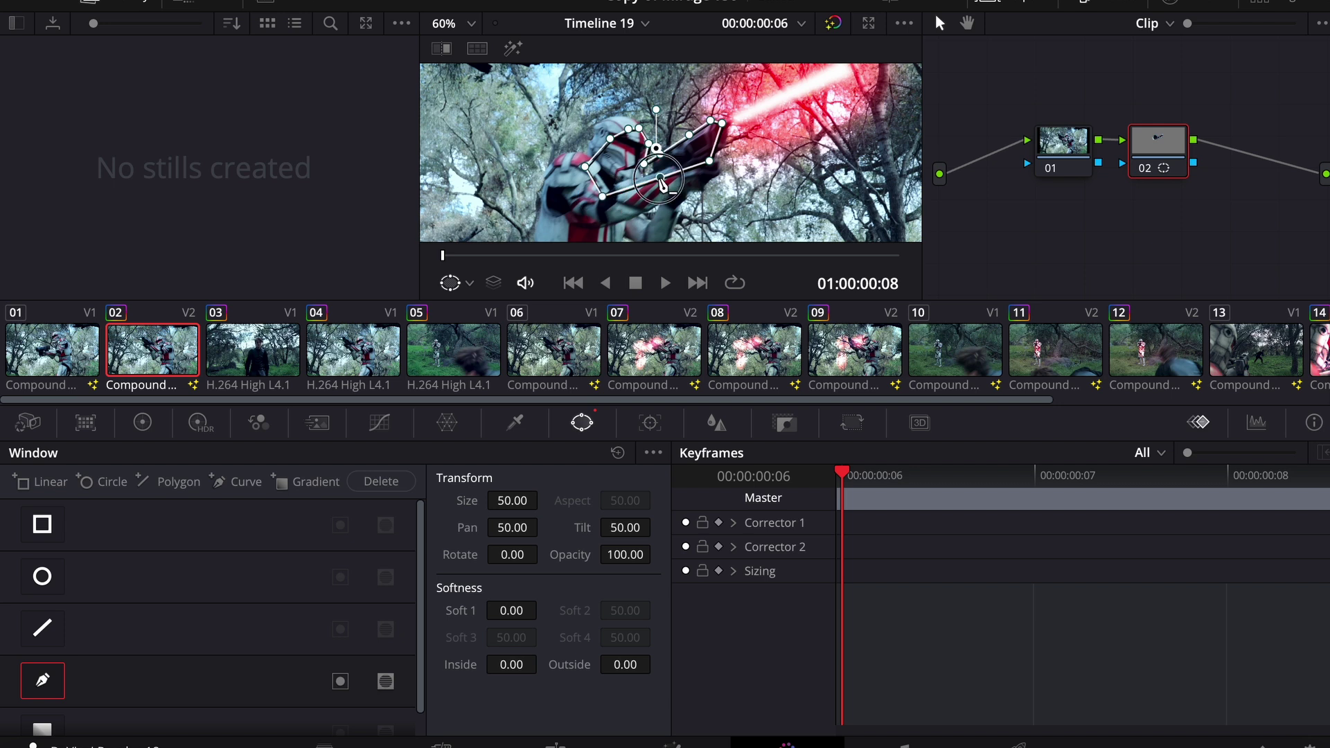
# - Widen the curve mask around the helmet and add a point on its lower edge
pyautogui.scroll(5, 622, 163)
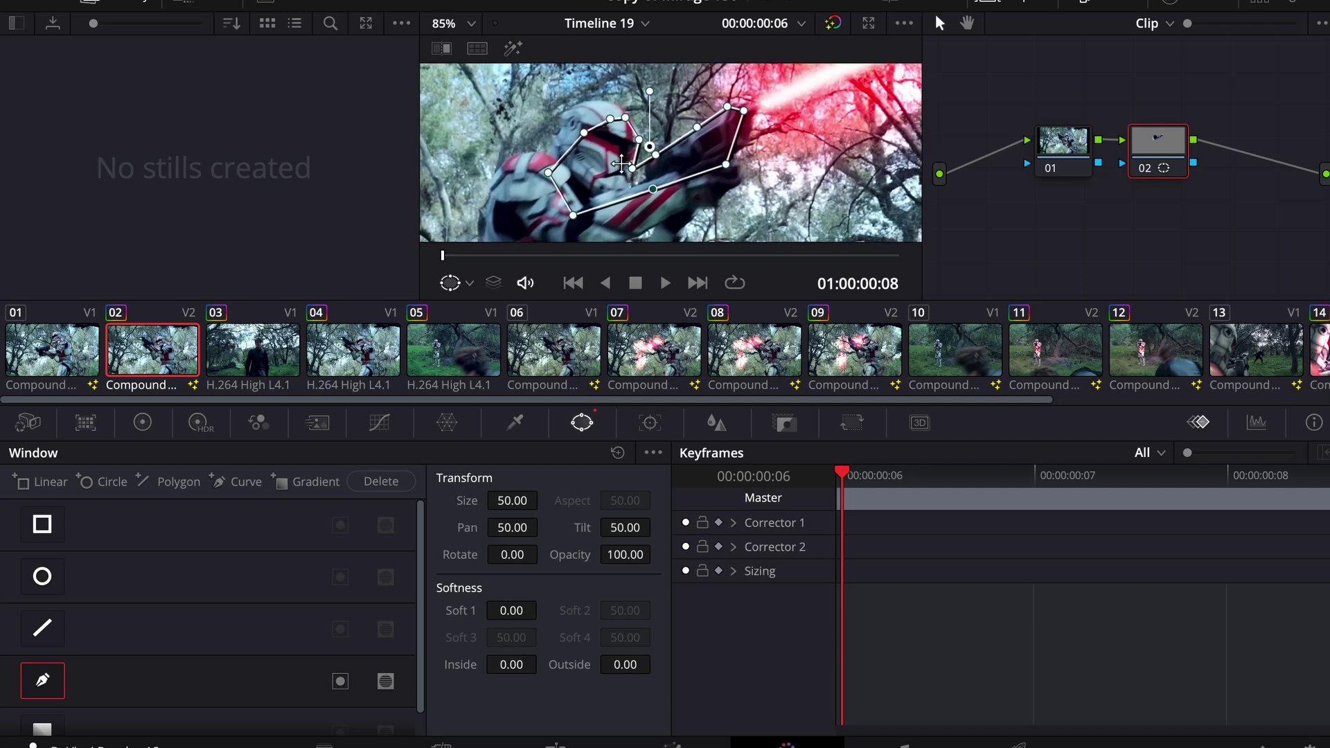
pyautogui.moveTo(621, 164); pyautogui.dragTo(648, 154)
pyautogui.moveTo(635, 88)
pyautogui.mouseDown()
pyautogui.moveTo(593, 104)
pyautogui.moveTo(656, 83)
pyautogui.mouseUp()
pyautogui.moveTo(551, 185); pyautogui.dragTo(579, 132)
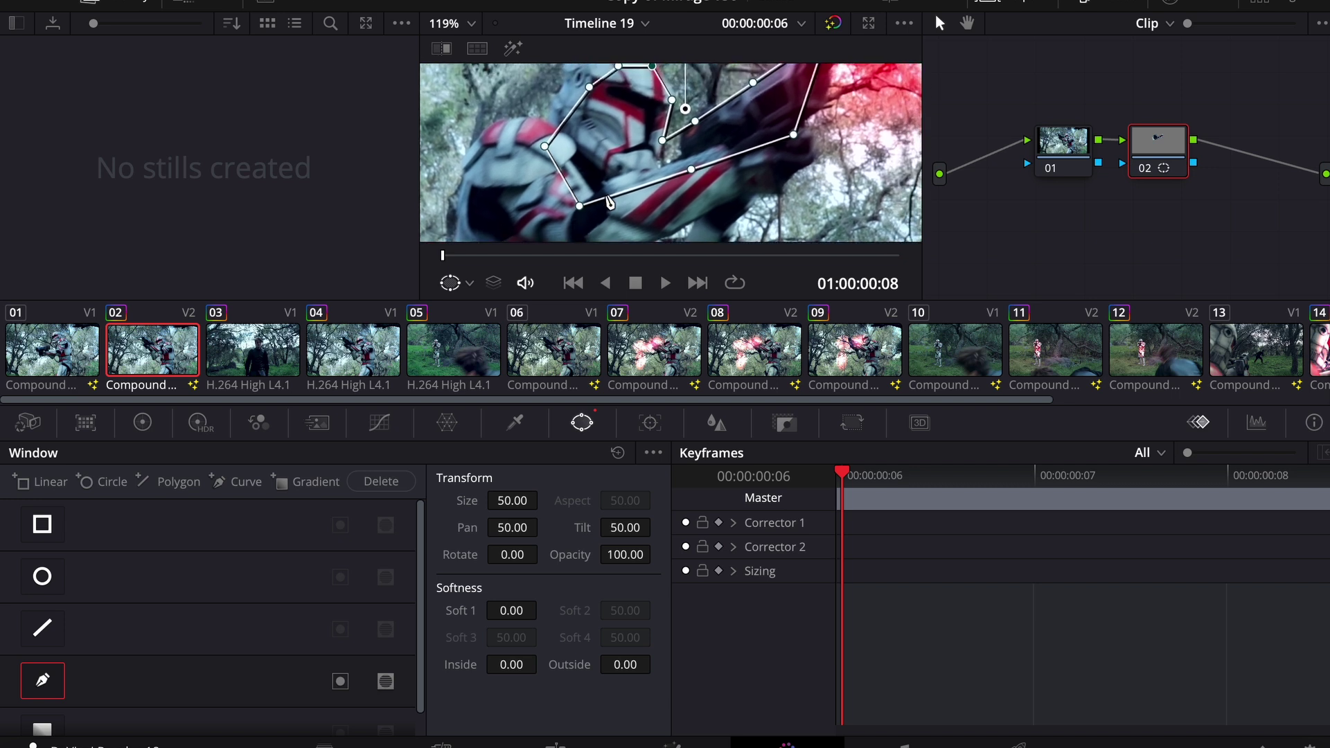
pyautogui.click(678, 176)
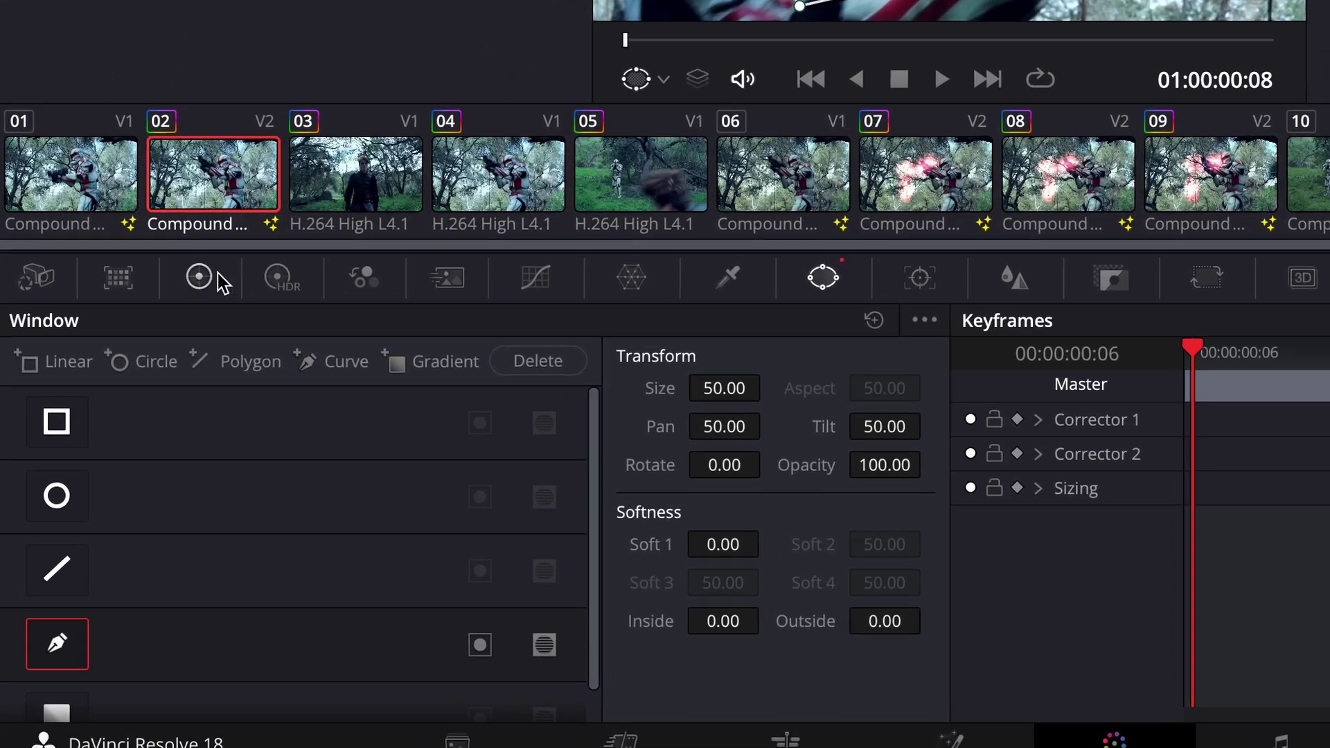
# - Push the masked area's Offset wheel strongly toward red (red 162.42)
pyautogui.click(142, 422)
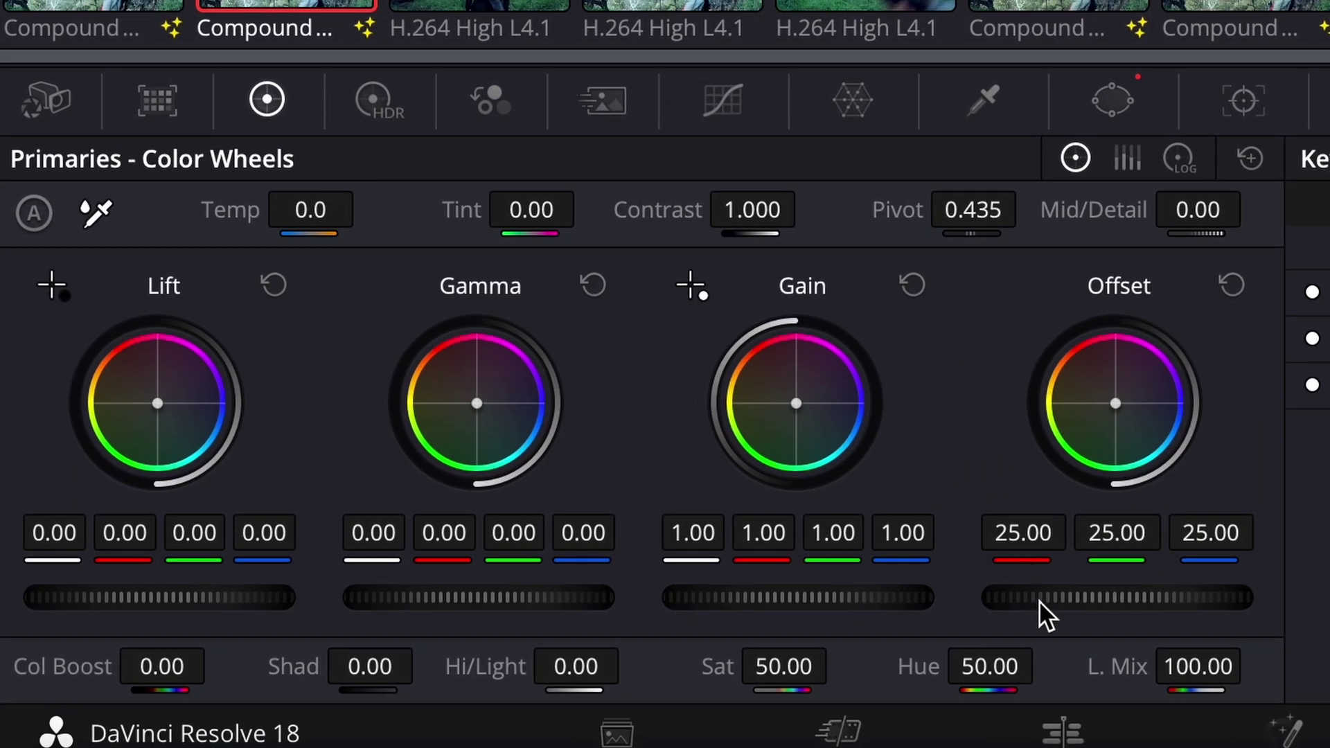
pyautogui.moveTo(1040, 600); pyautogui.dragTo(1273, 46)
pyautogui.moveTo(1023, 533); pyautogui.dragTo(1077, 533)
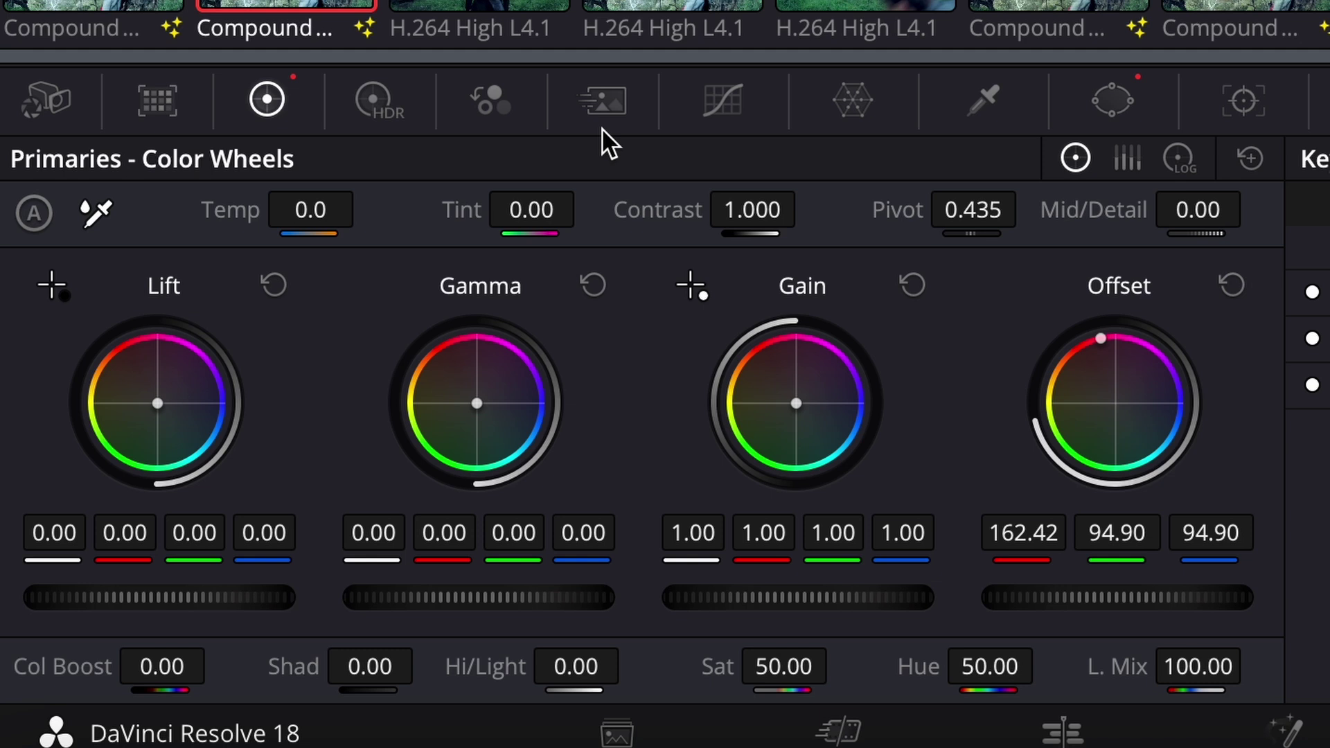
# - Raise the window's Soft 1 to 5.46 and reshape mask points around the arm and blaster
pyautogui.click(1105, 112)
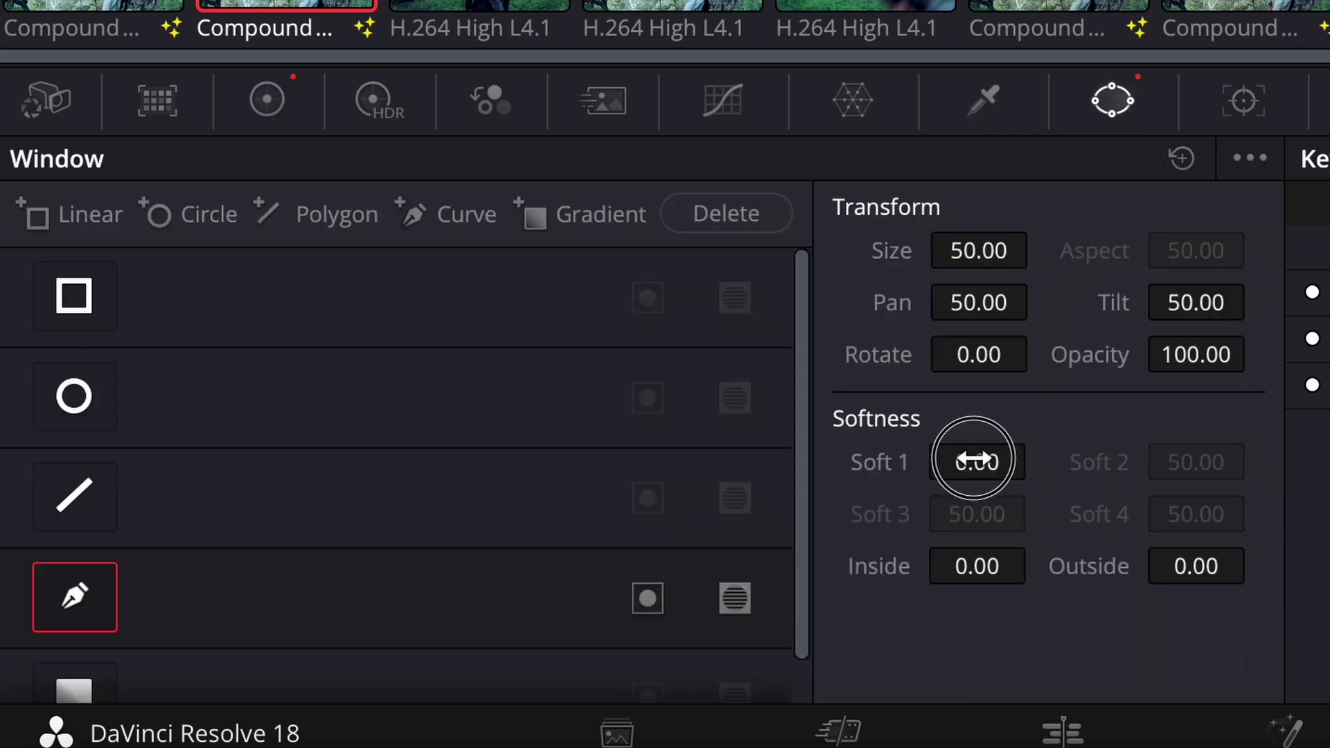
pyautogui.moveTo(976, 461)
pyautogui.mouseDown()
pyautogui.moveTo(1037, 459)
pyautogui.moveTo(980, 466)
pyautogui.mouseUp()
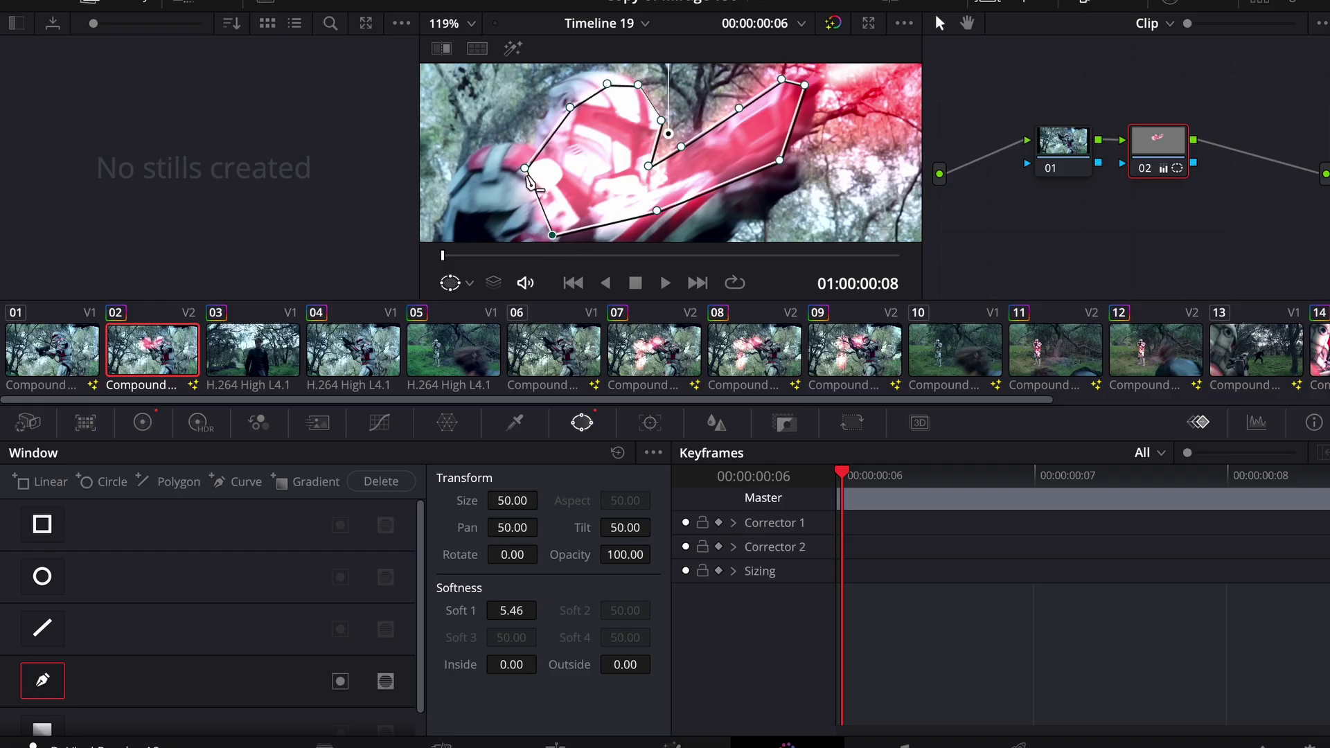
pyautogui.moveTo(524, 171)
pyautogui.mouseDown()
pyautogui.moveTo(496, 142)
pyautogui.moveTo(504, 162)
pyautogui.mouseUp()
pyautogui.moveTo(571, 107); pyautogui.dragTo(607, 83)
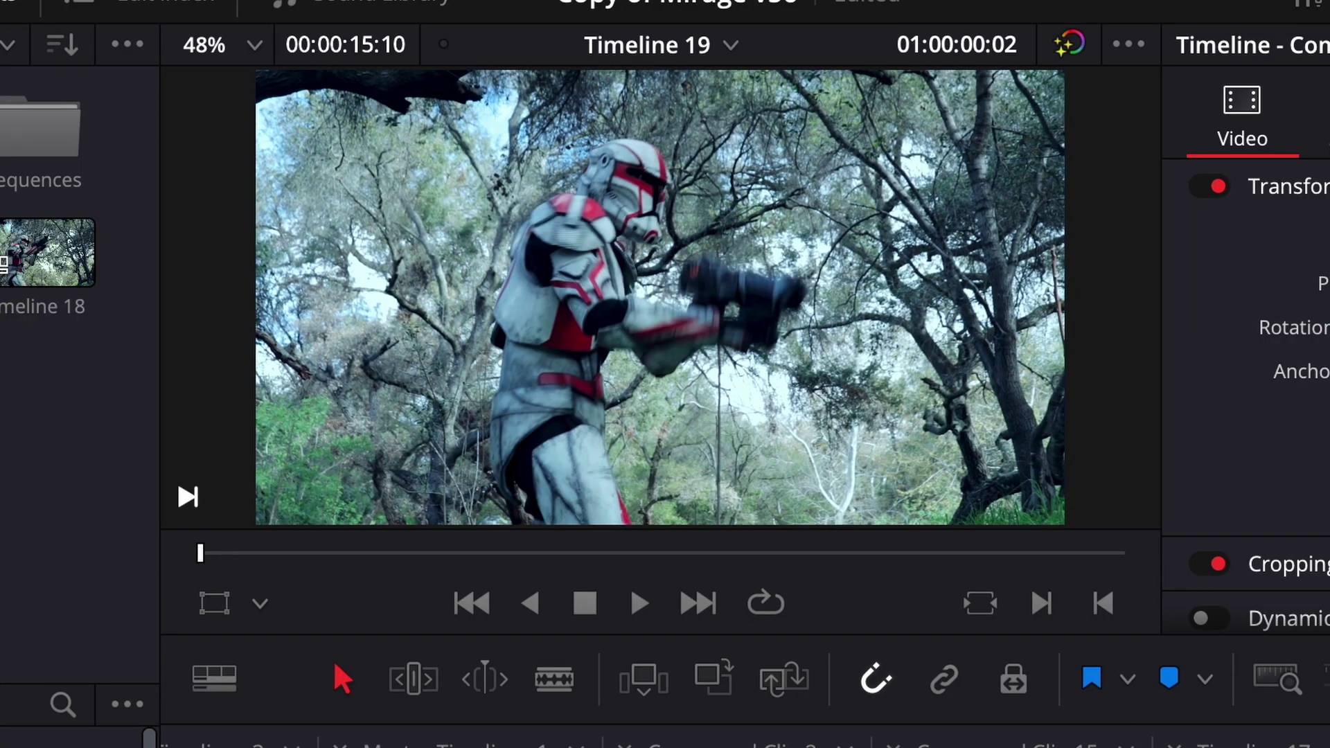
# - Step through the shot to land on firing frame 08 with the laser bolt
pyautogui.press('Right')
pyautogui.press('Right')
pyautogui.press('Right')
pyautogui.press('Right')
pyautogui.press('Right')
pyautogui.press('Right')
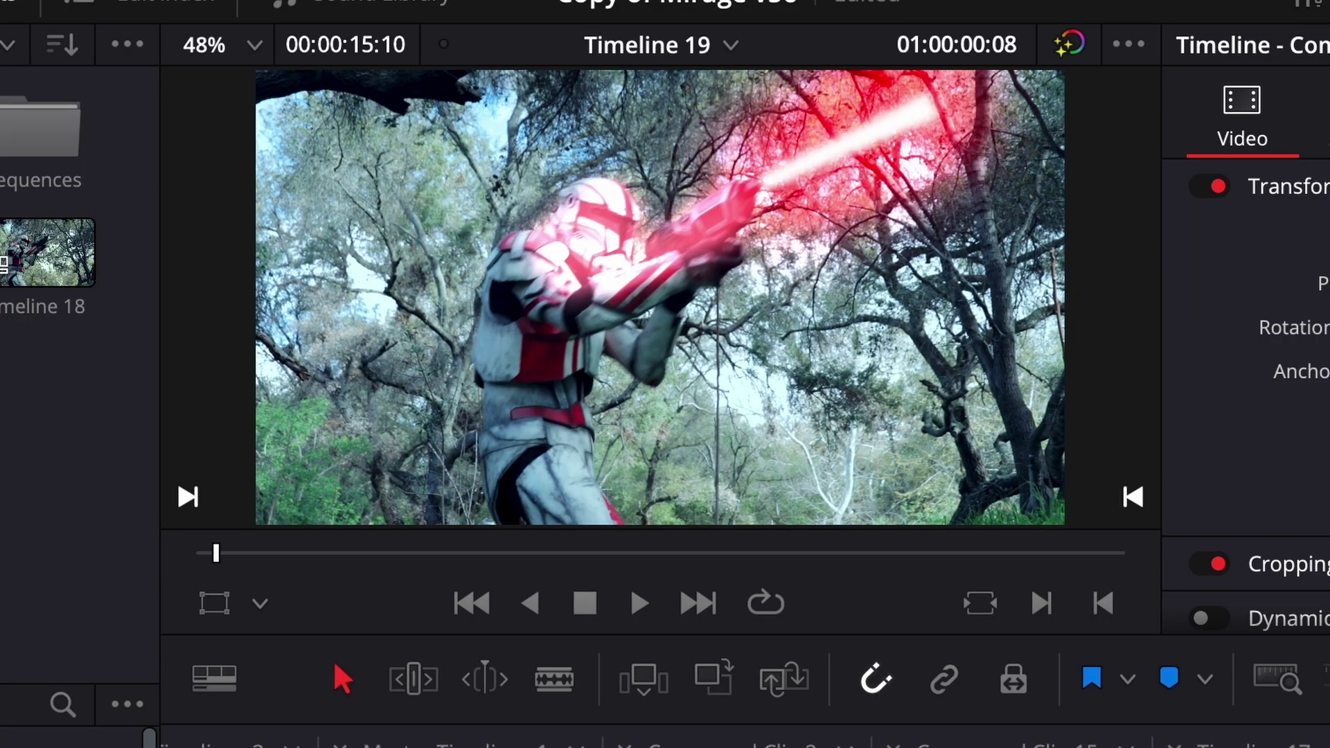
pyautogui.press('Right')
pyautogui.press('Right')
pyautogui.press('Right')
pyautogui.press('Left')
pyautogui.press('Left')
pyautogui.press('Left')
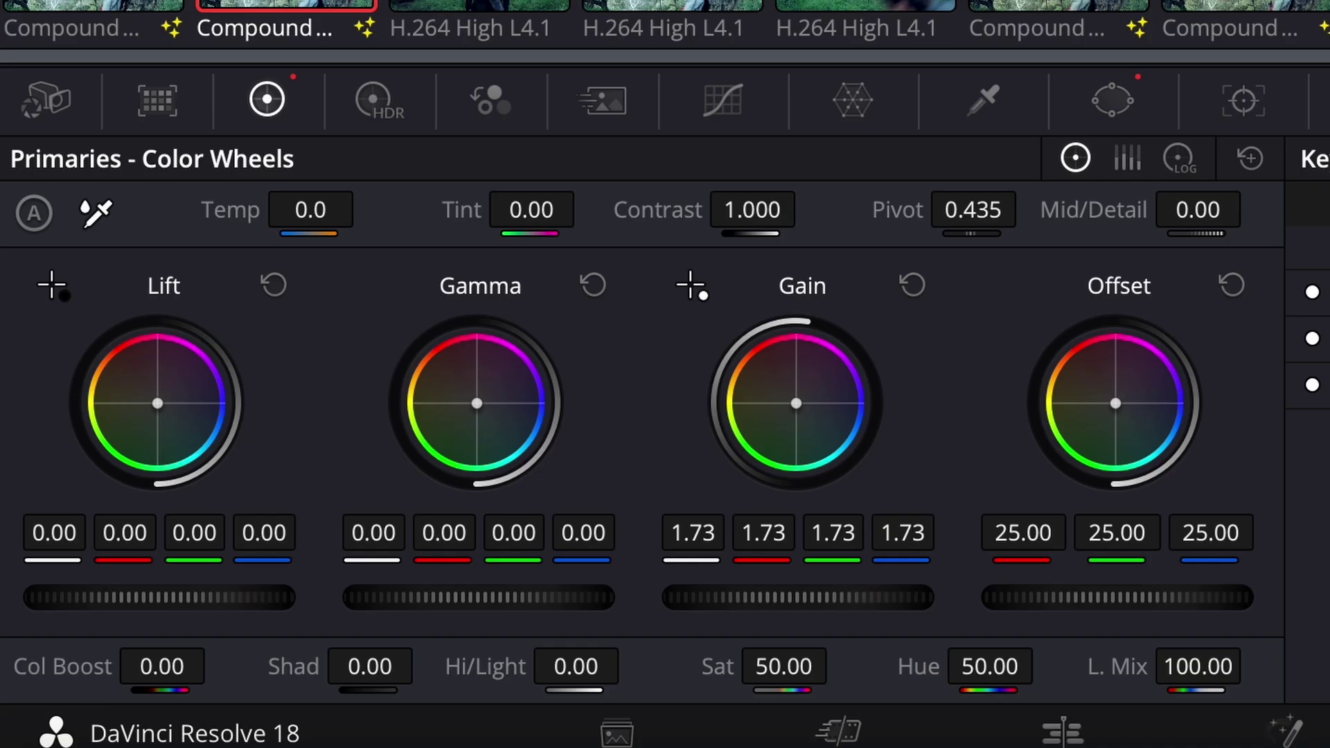
# - Raise the masked trooper's Gain to 2.75 and push red gain up to 3.84
pyautogui.moveTo(796, 597); pyautogui.dragTo(871, 600)
pyautogui.moveTo(777, 554); pyautogui.dragTo(1329, 582)
pyautogui.moveTo(750, 553); pyautogui.dragTo(1030, 559)
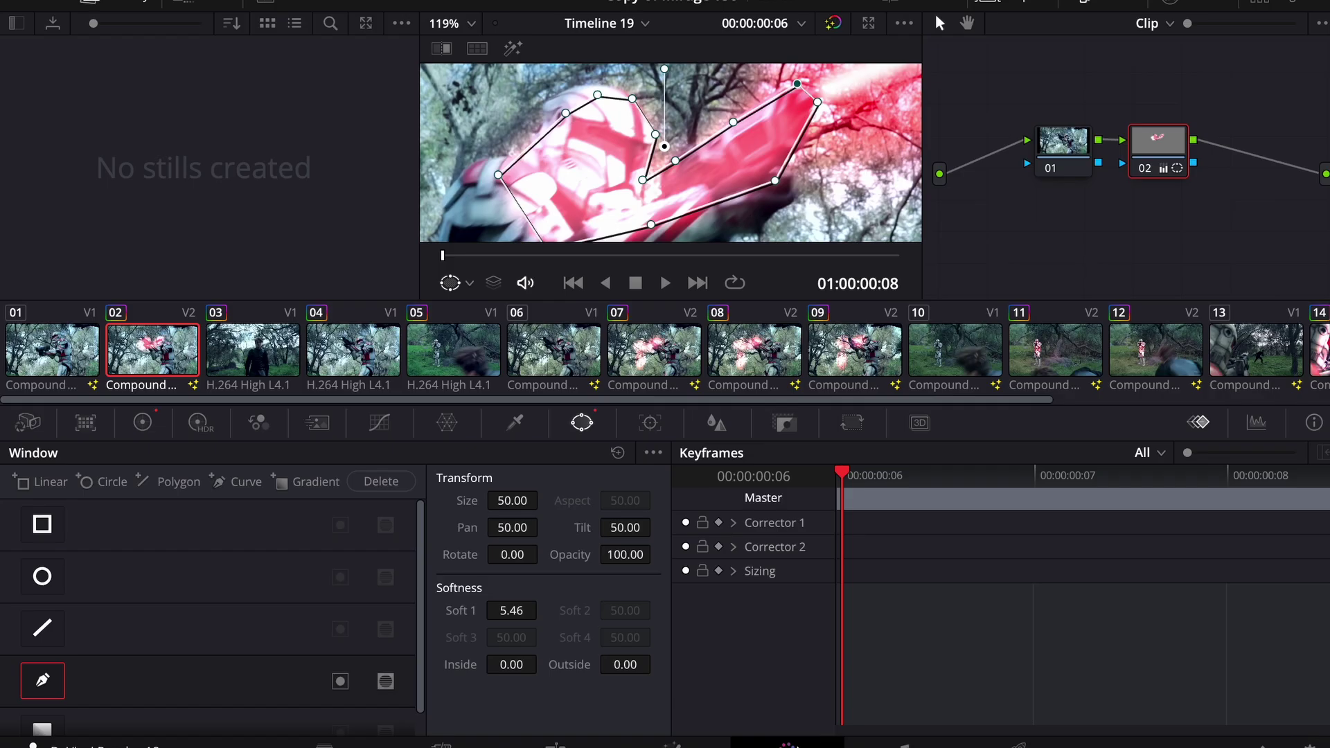
# - Add a serial correction node 03 after node 02
pyautogui.rightClick(1177, 166)
pyautogui.moveTo(1219, 246)
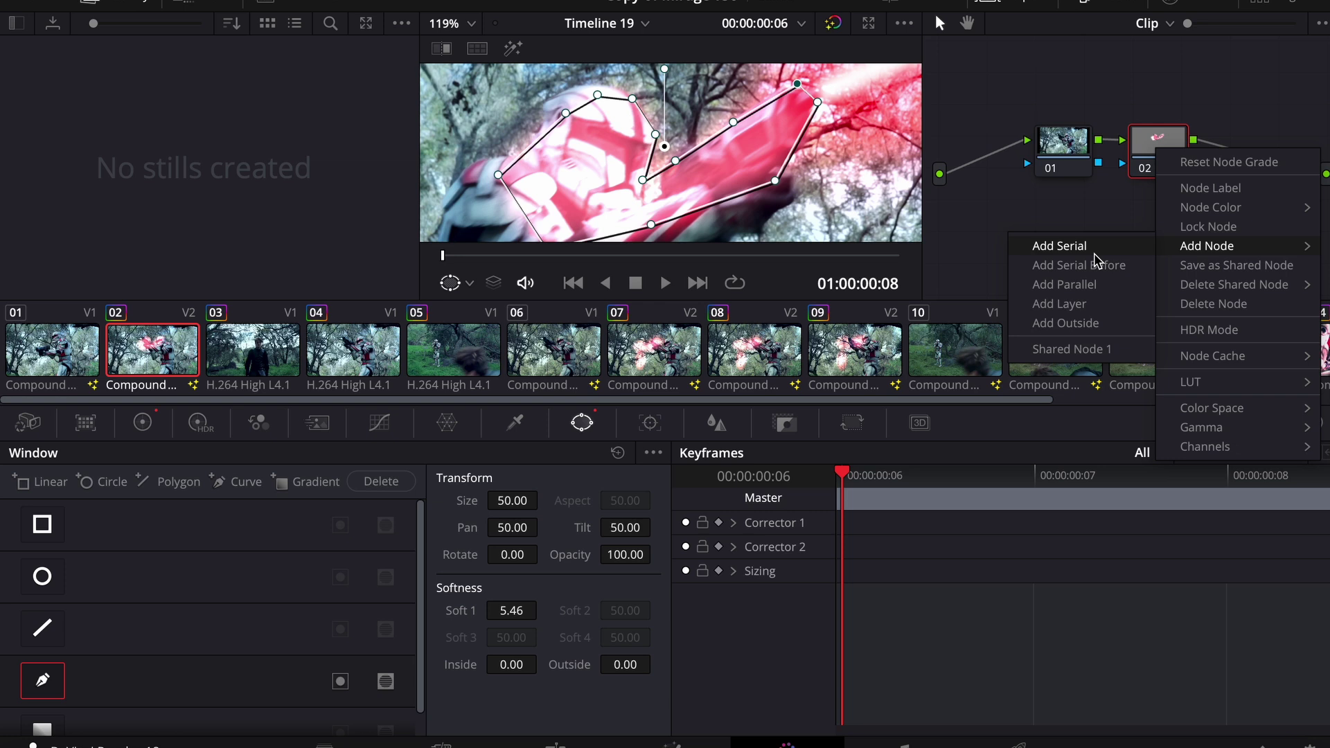
pyautogui.click(1067, 246)
pyautogui.scroll(-3, 644, 223)
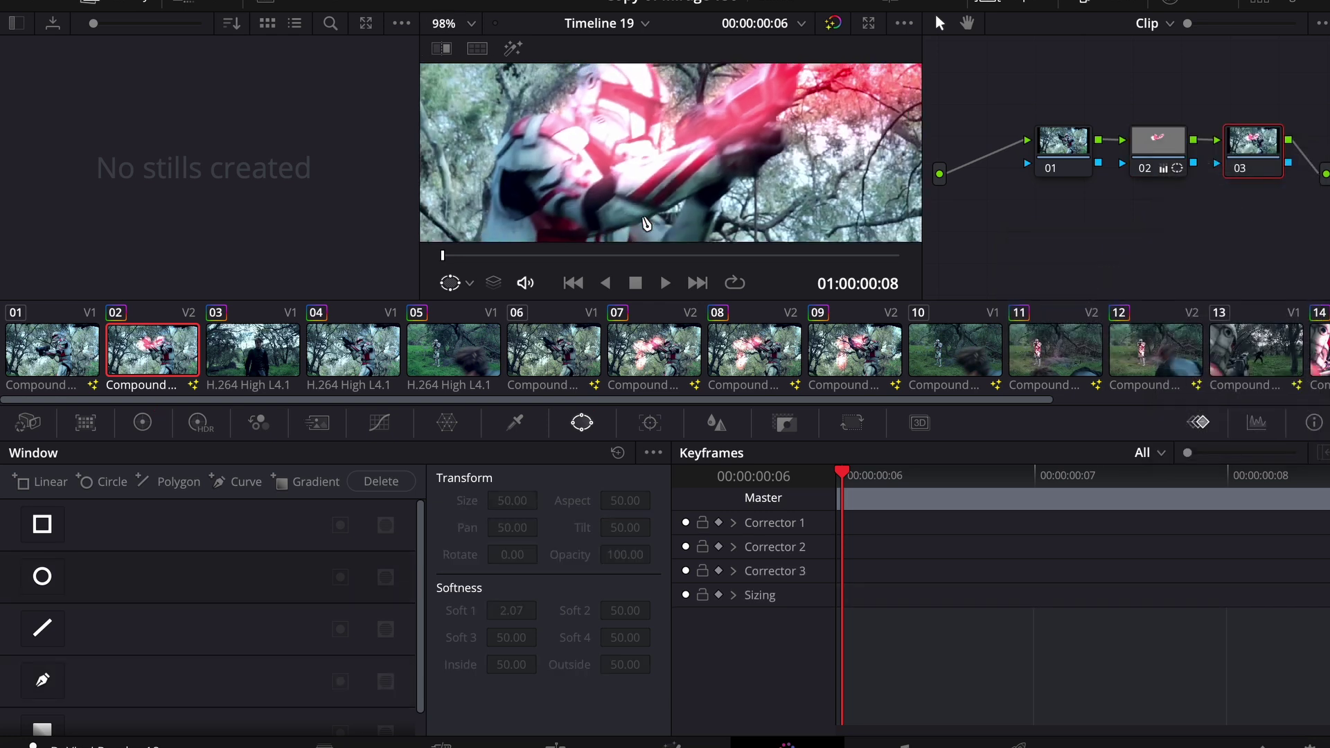
pyautogui.scroll(-3, 646, 223)
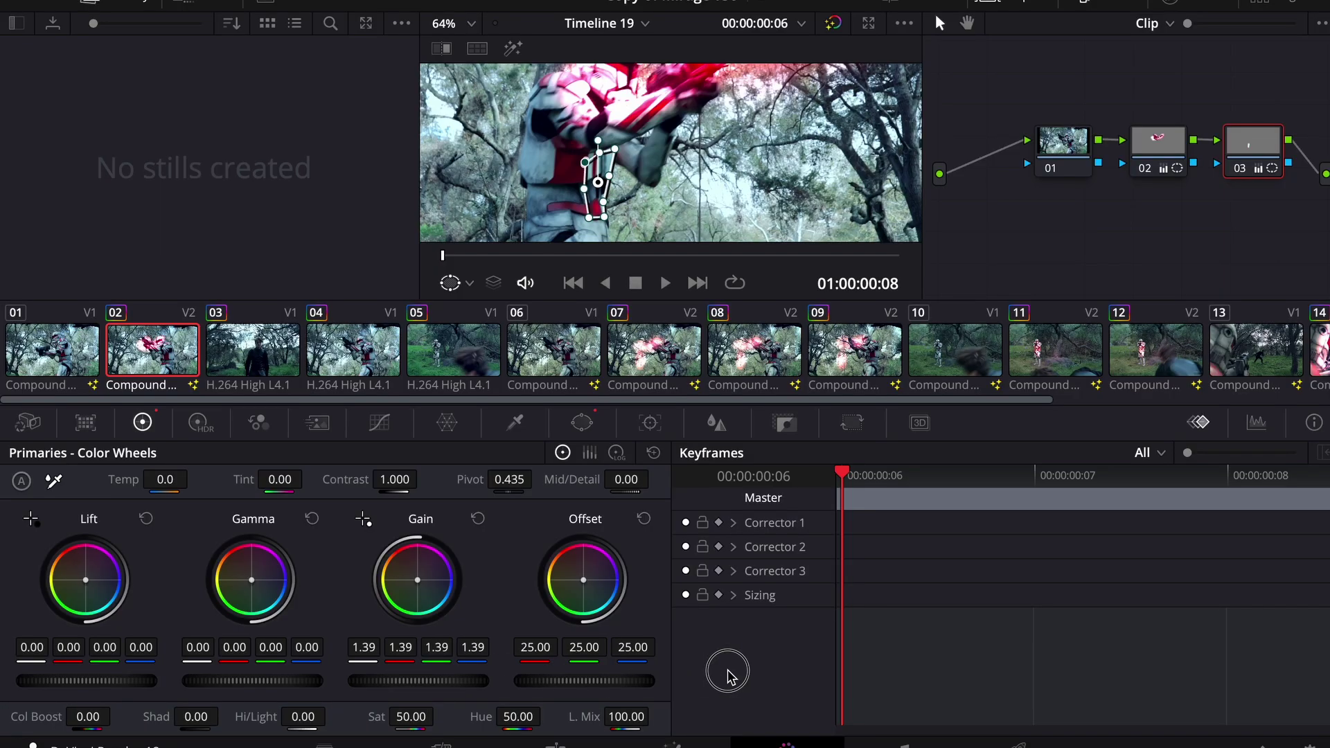
# - Brighten the small masked armor patch below the blaster to gain 1.65 and refine its window shape
pyautogui.moveTo(419, 682); pyautogui.dragTo(401, 659)
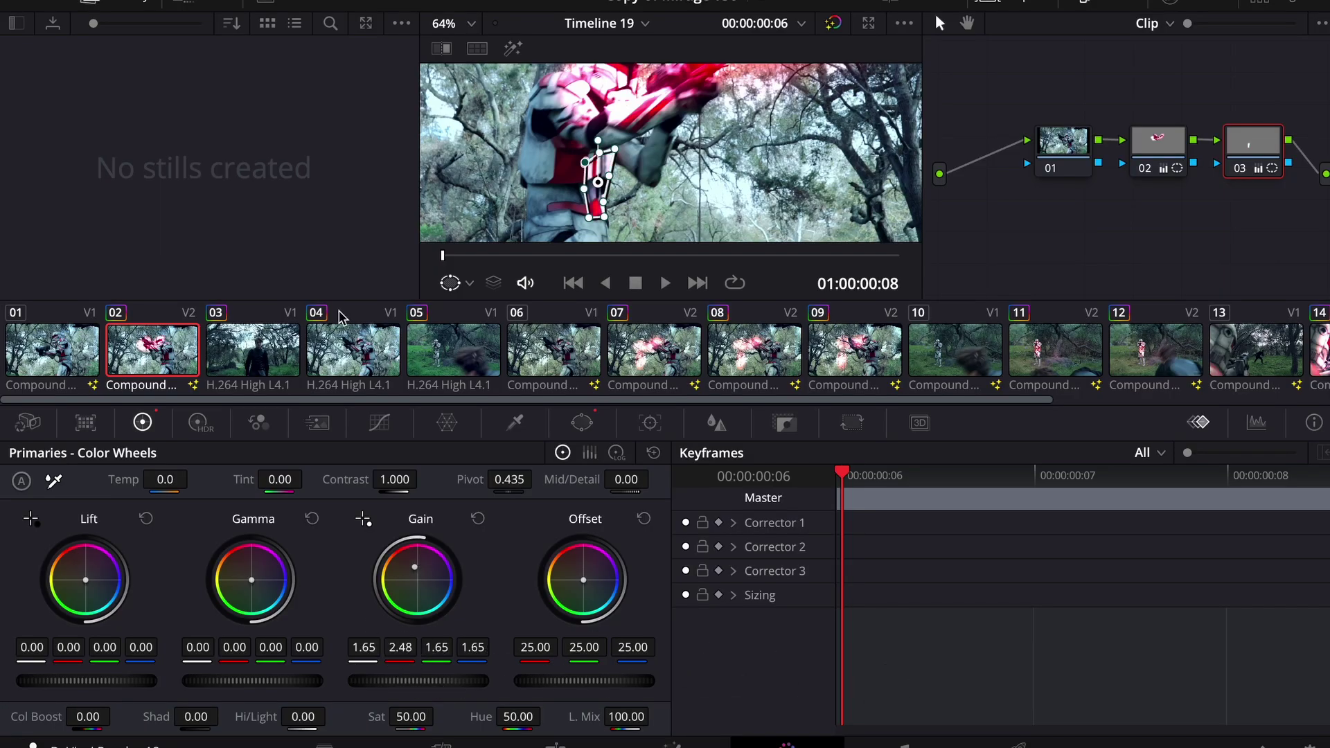
pyautogui.click(582, 423)
pyautogui.click(609, 174)
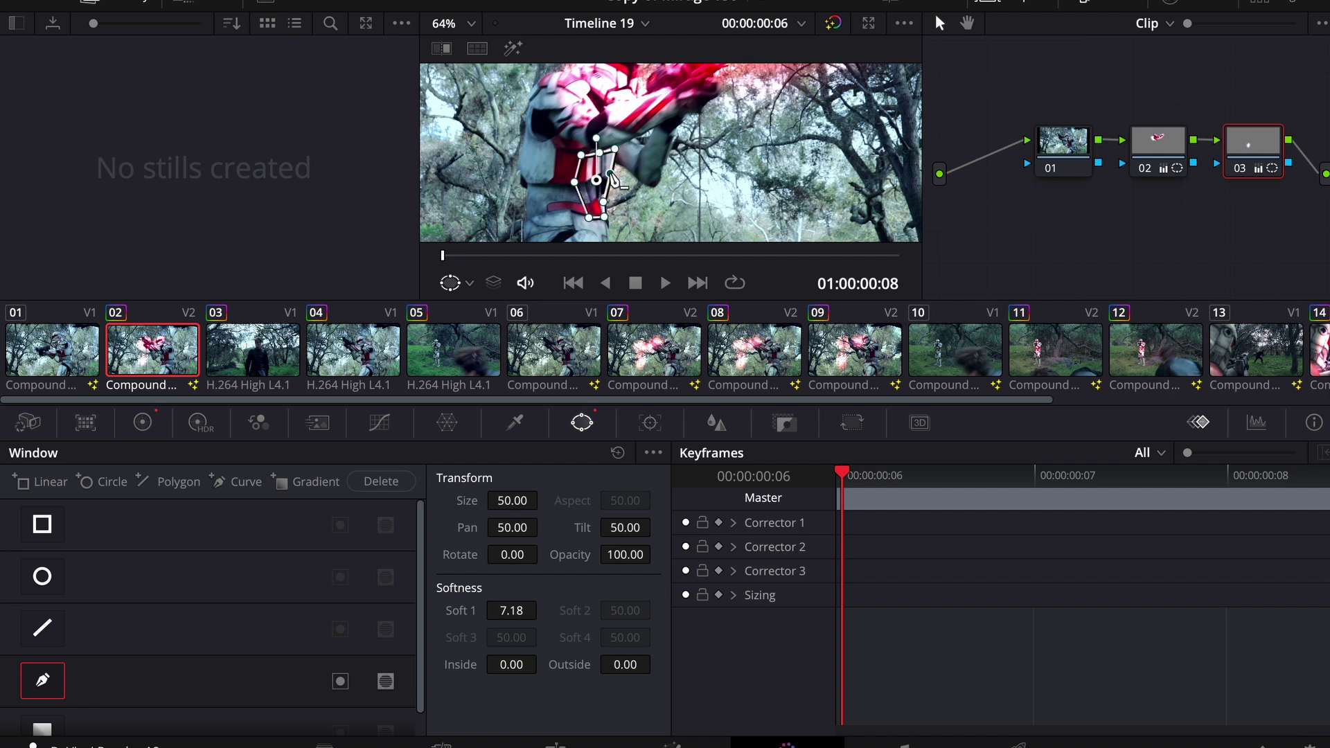
# - Select the short Video 2 clip at the firing frame and add node 04 after node 03
pyautogui.click(729, 459)
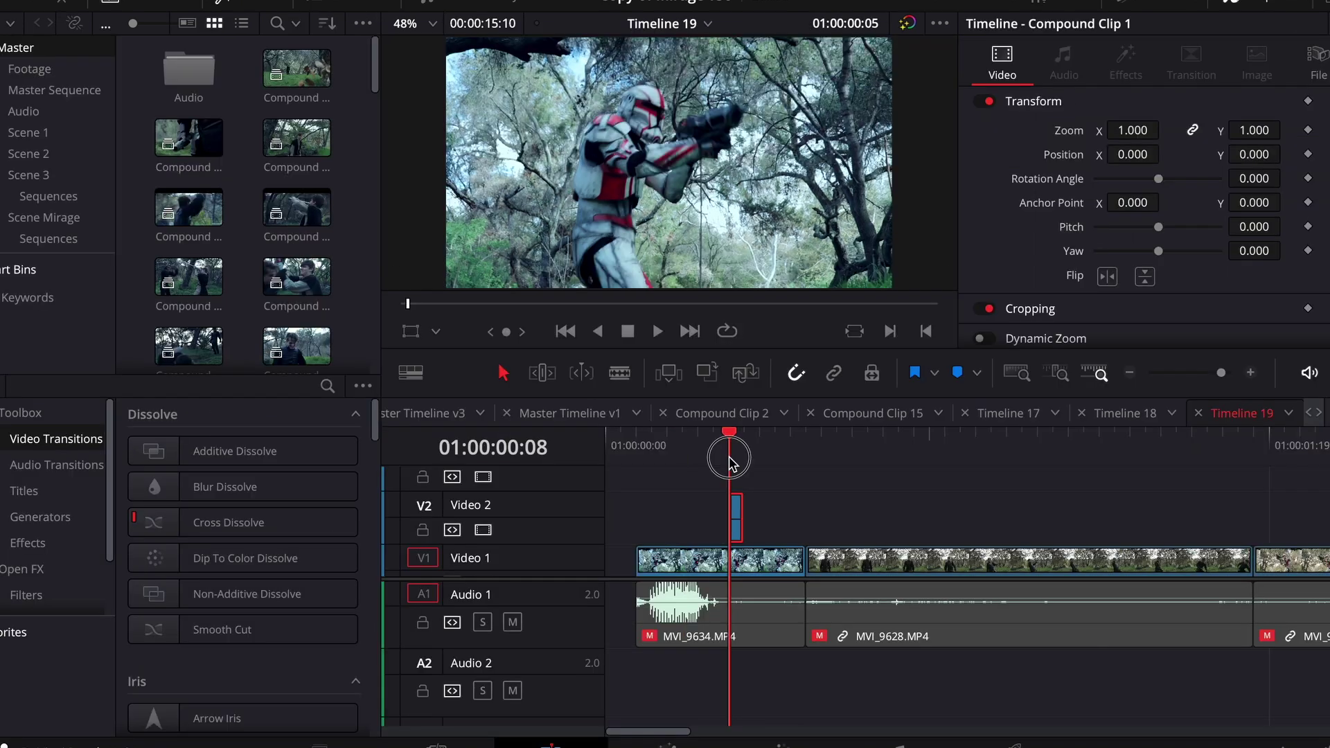
pyautogui.click(735, 522)
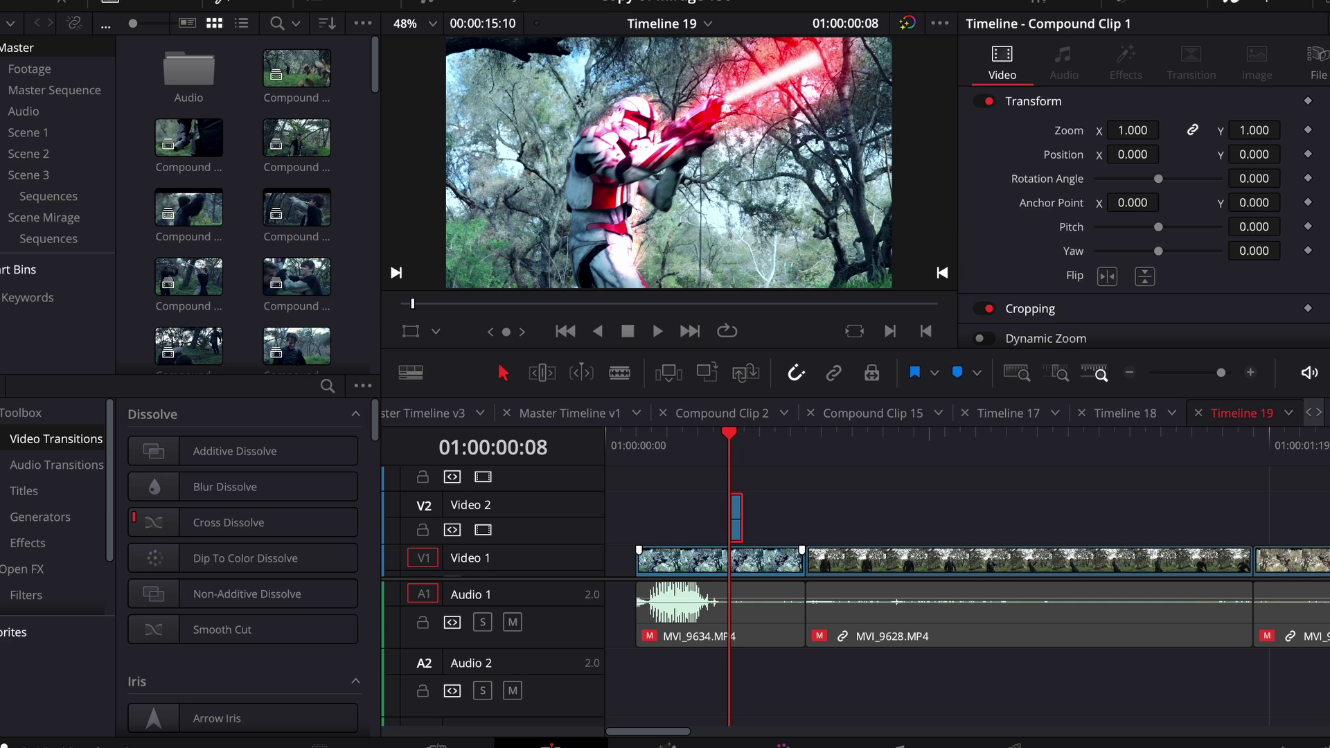
pyautogui.hotkey('shift', '6')
pyautogui.rightClick(1252, 141)
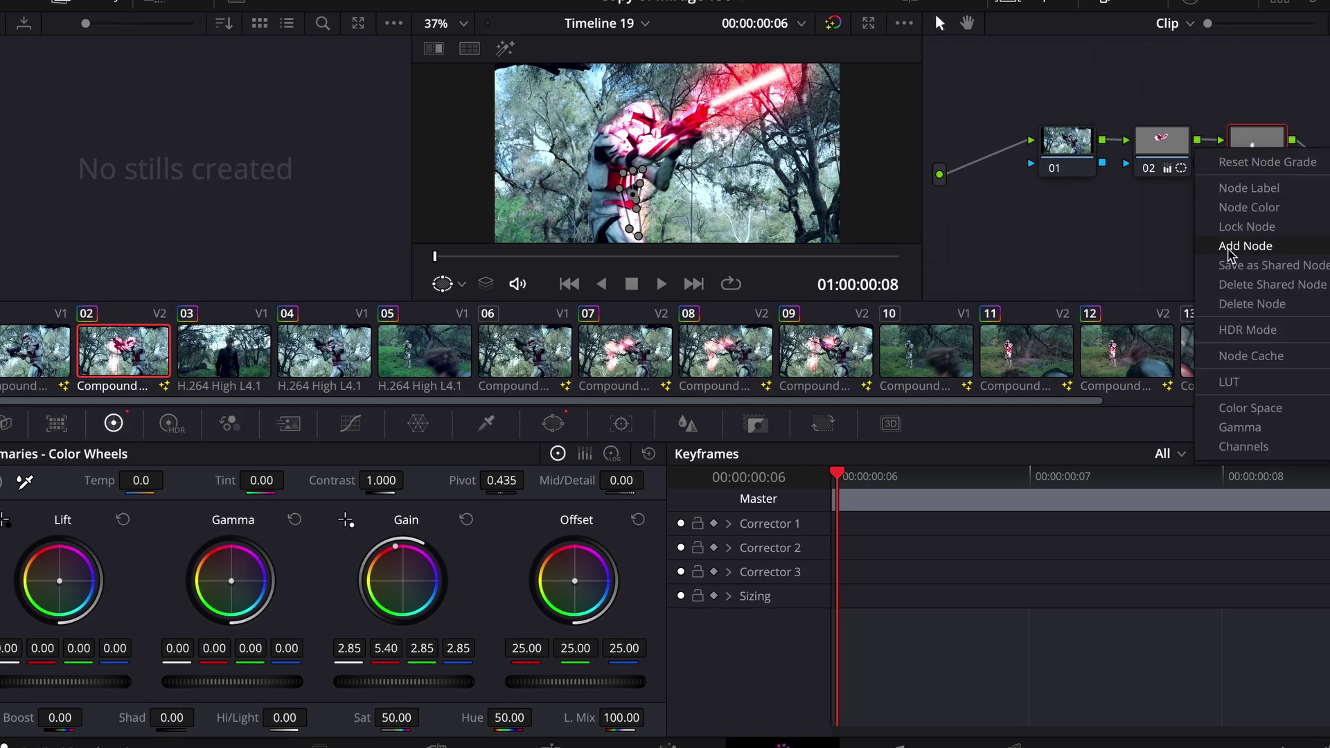
pyautogui.click(1088, 249)
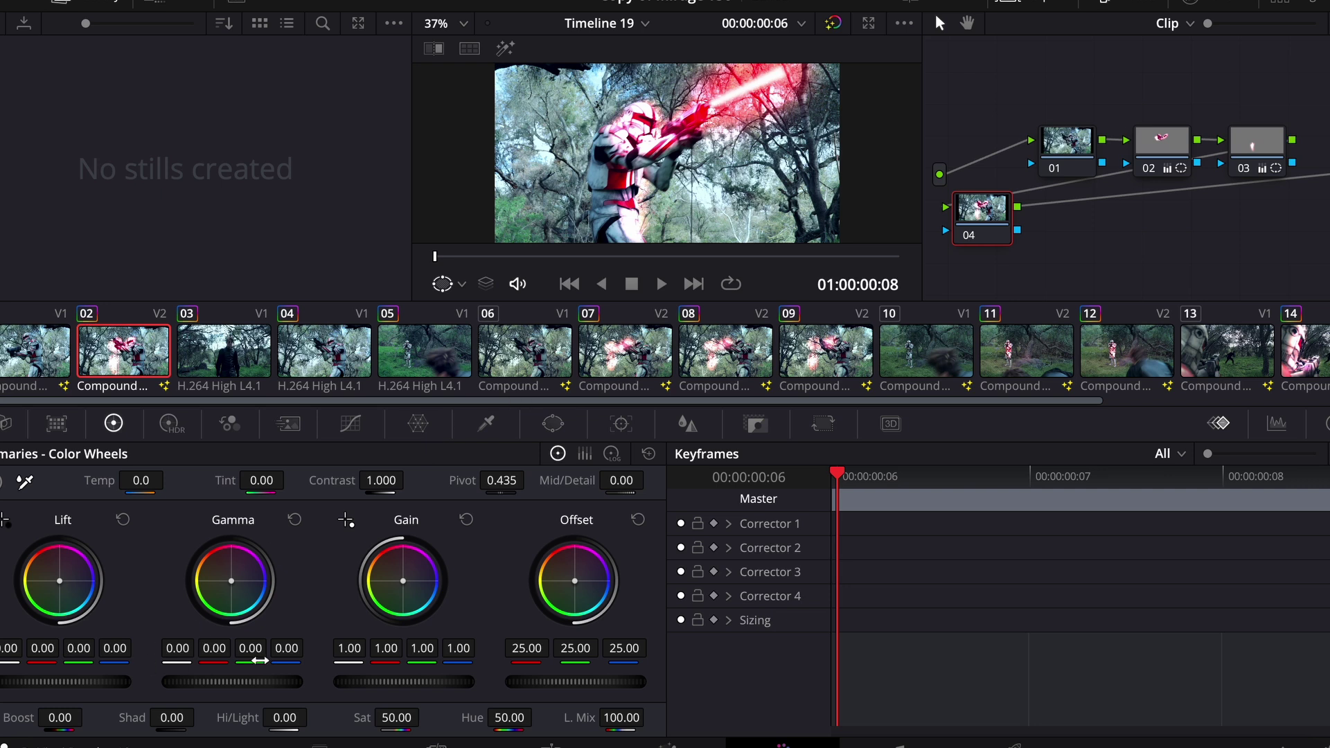
# - Lift the whole frame's gamma to 0.07 with a red tint, then return to the Edit page
pyautogui.moveTo(236, 688); pyautogui.dragTo(439, 668)
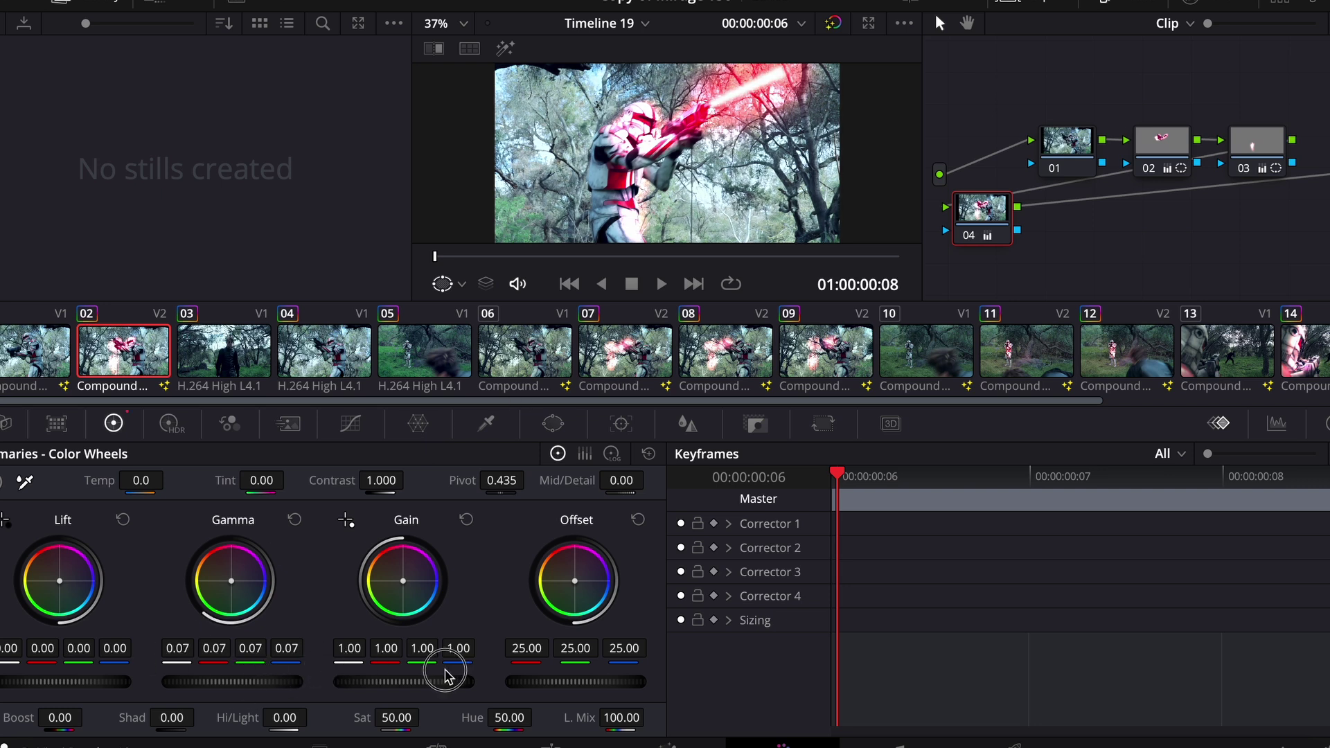
pyautogui.moveTo(210, 663); pyautogui.dragTo(335, 638)
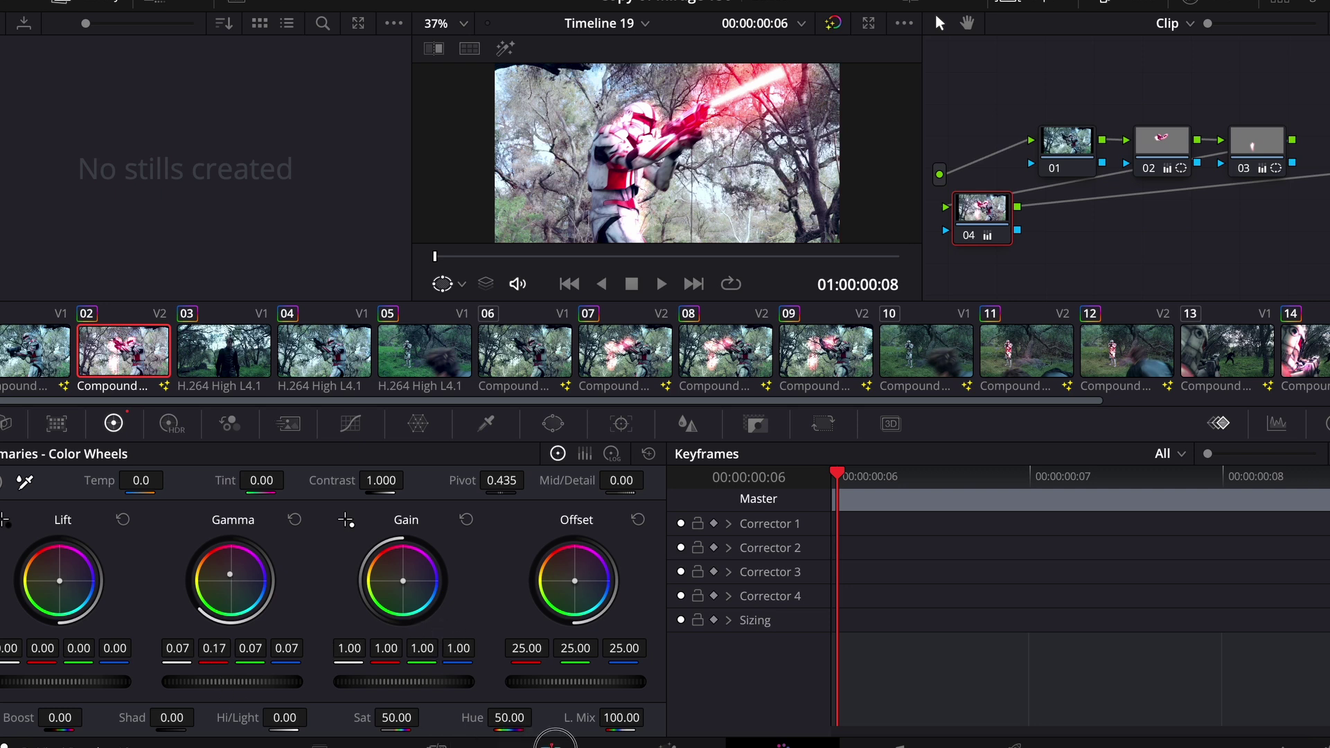
pyautogui.click(551, 744)
pyautogui.press('Right')
pyautogui.press('Left')
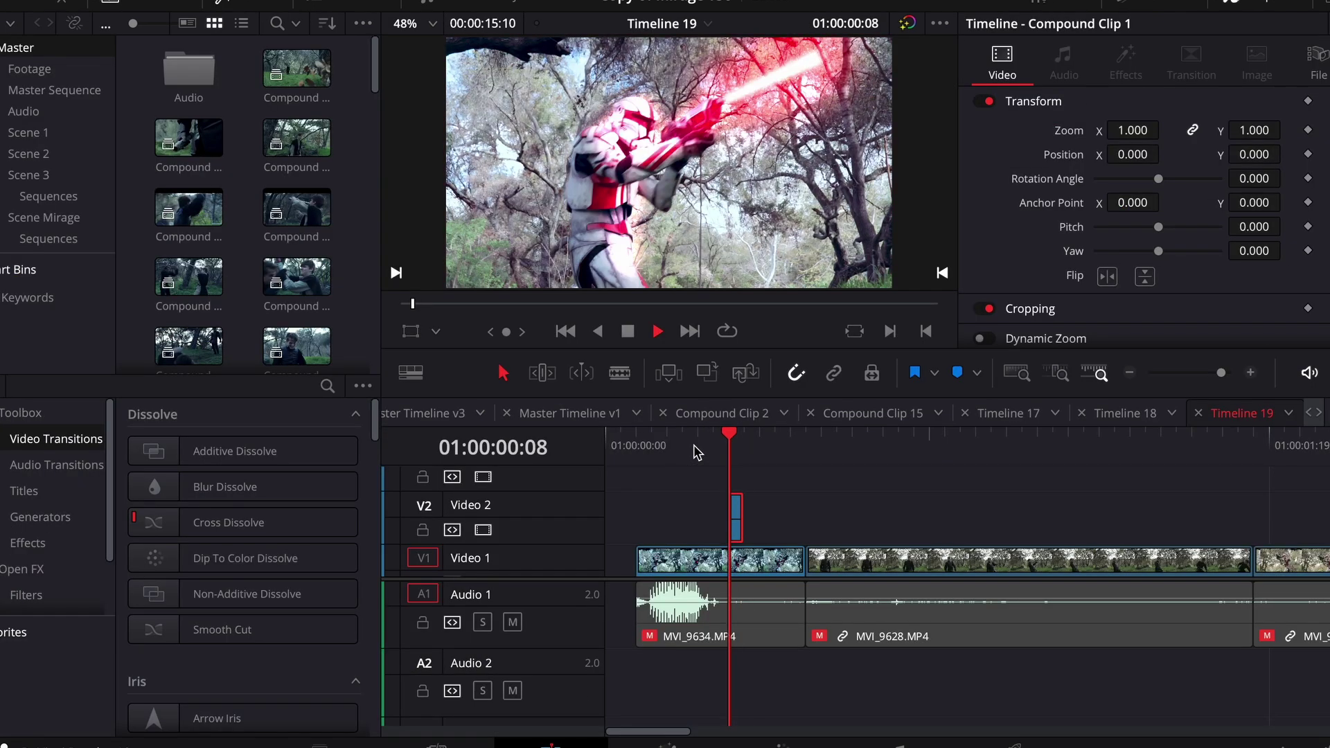
pyautogui.press('Right')
pyautogui.press('Right')
pyautogui.press('Left')
pyautogui.press('Left')
pyautogui.moveTo(729, 452)
pyautogui.mouseDown()
pyautogui.moveTo(742, 451)
pyautogui.moveTo(728, 454)
pyautogui.mouseUp()
pyautogui.press('Up')
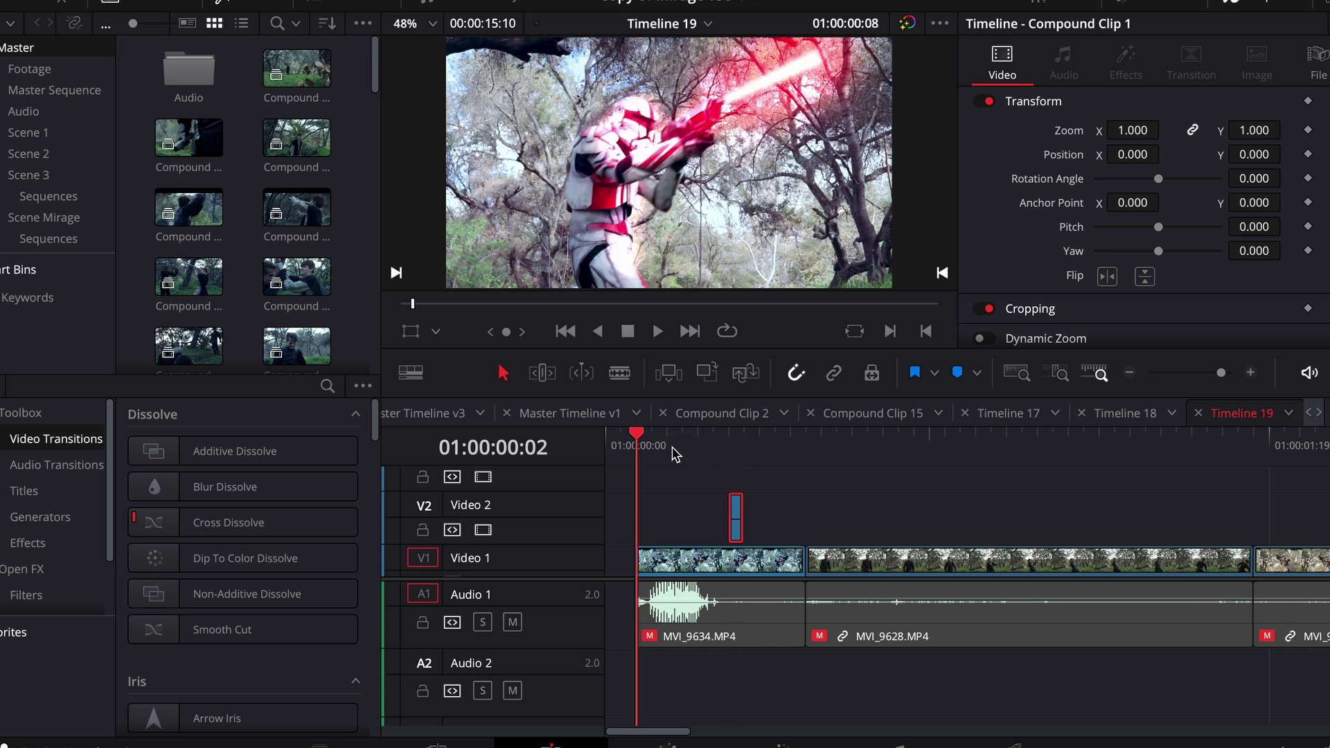
pyautogui.press('space')
pyautogui.press('space')
pyautogui.moveTo(720, 452); pyautogui.dragTo(700, 451)
pyautogui.press('Right')
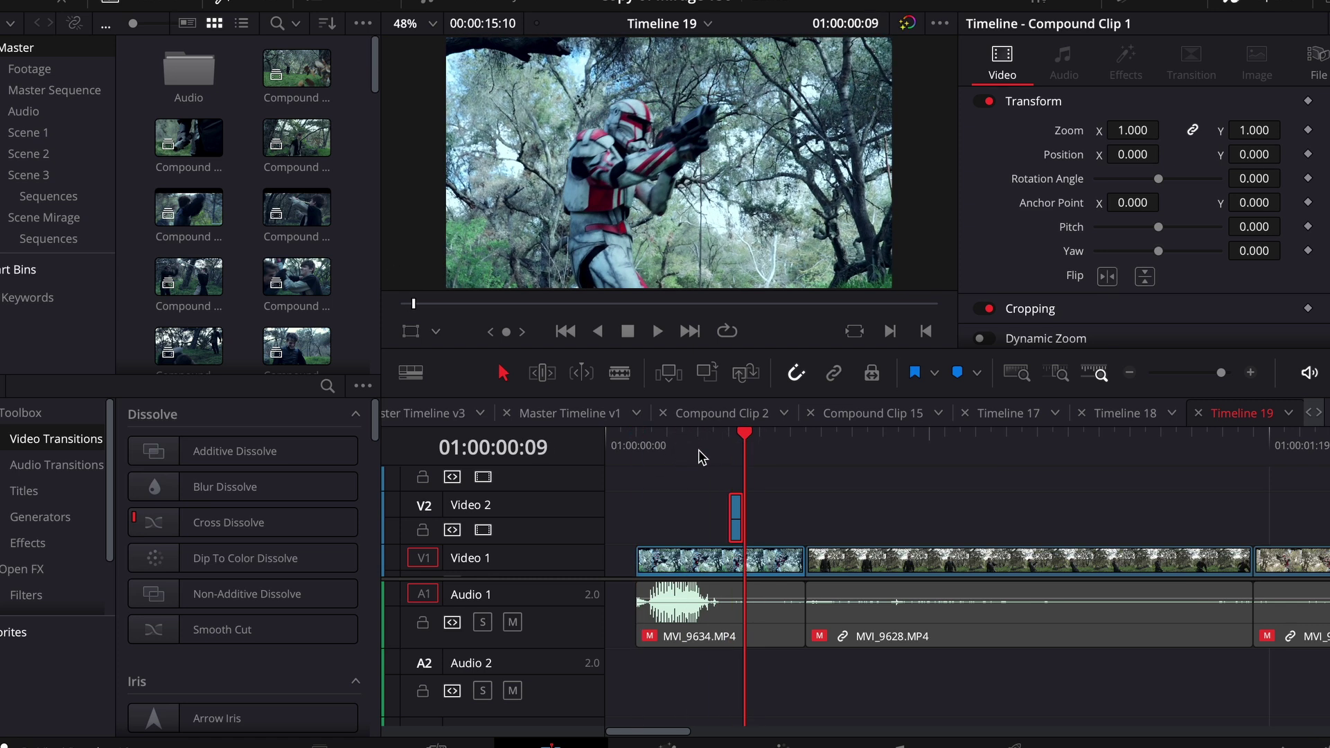
pyautogui.click(699, 451)
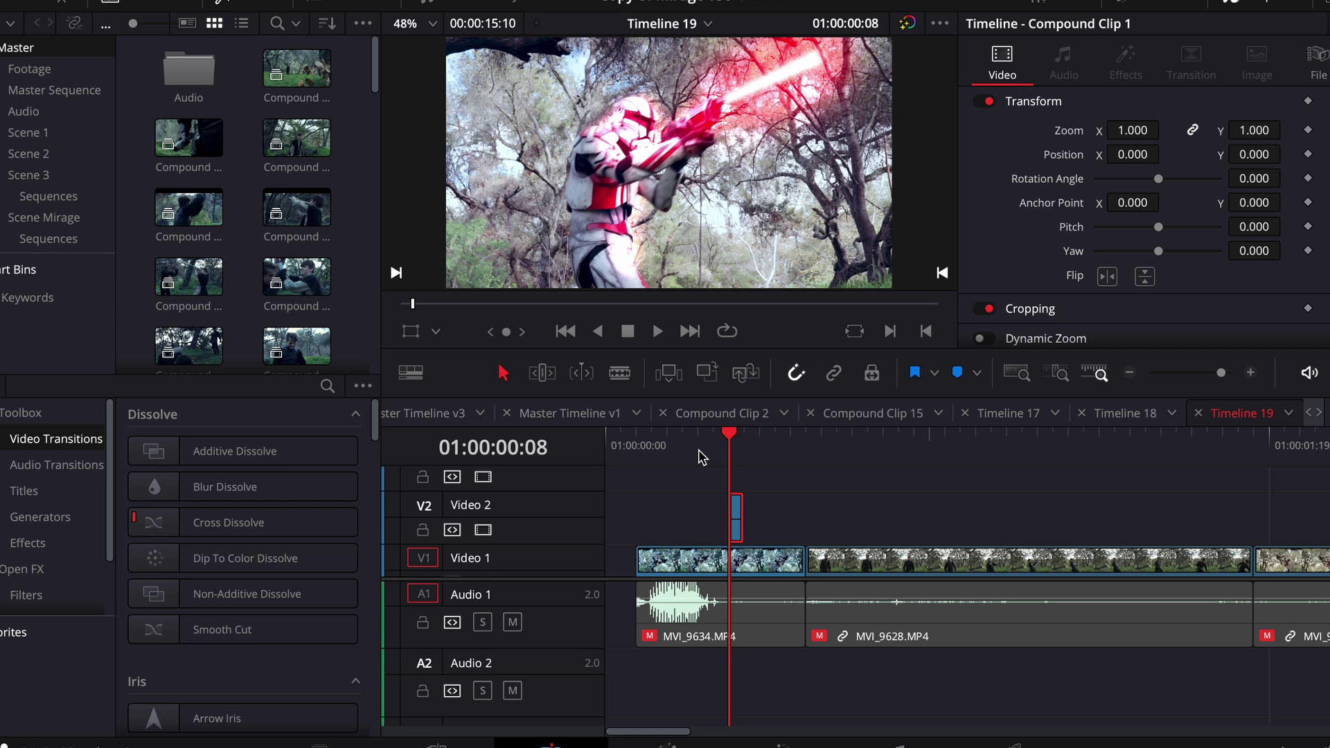